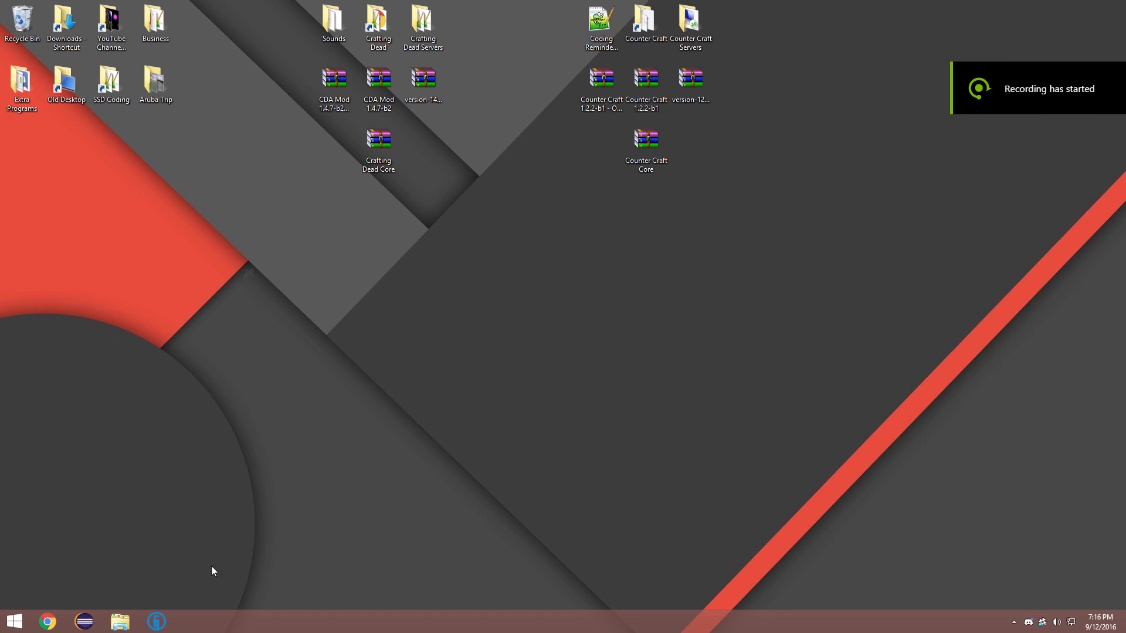
click(120, 621)
double_click(413, 341)
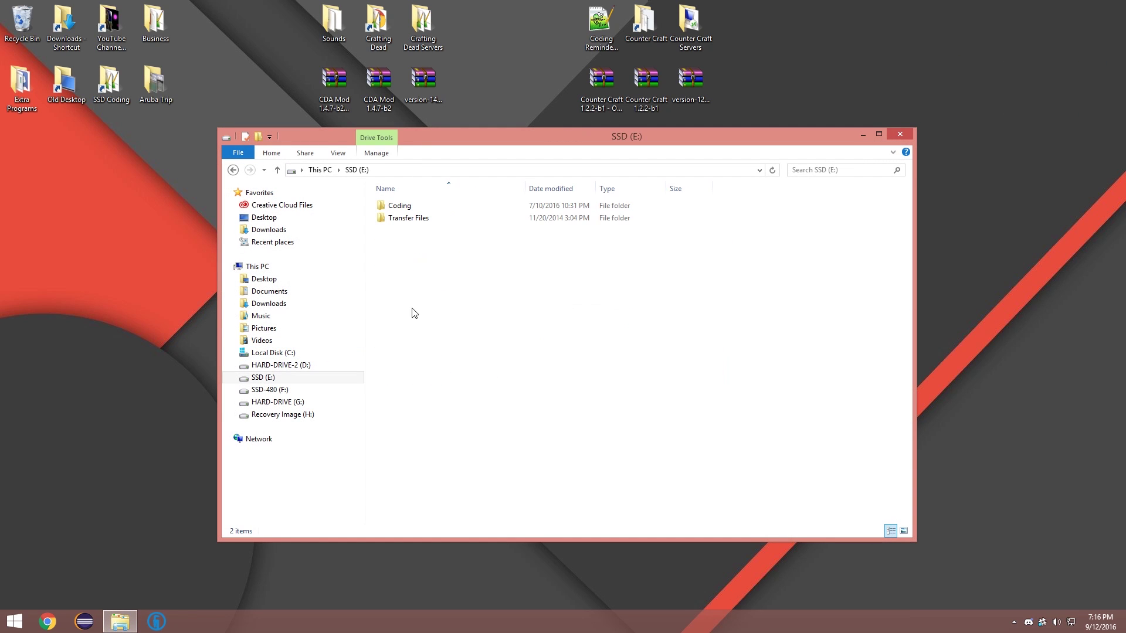
double_click(411, 205)
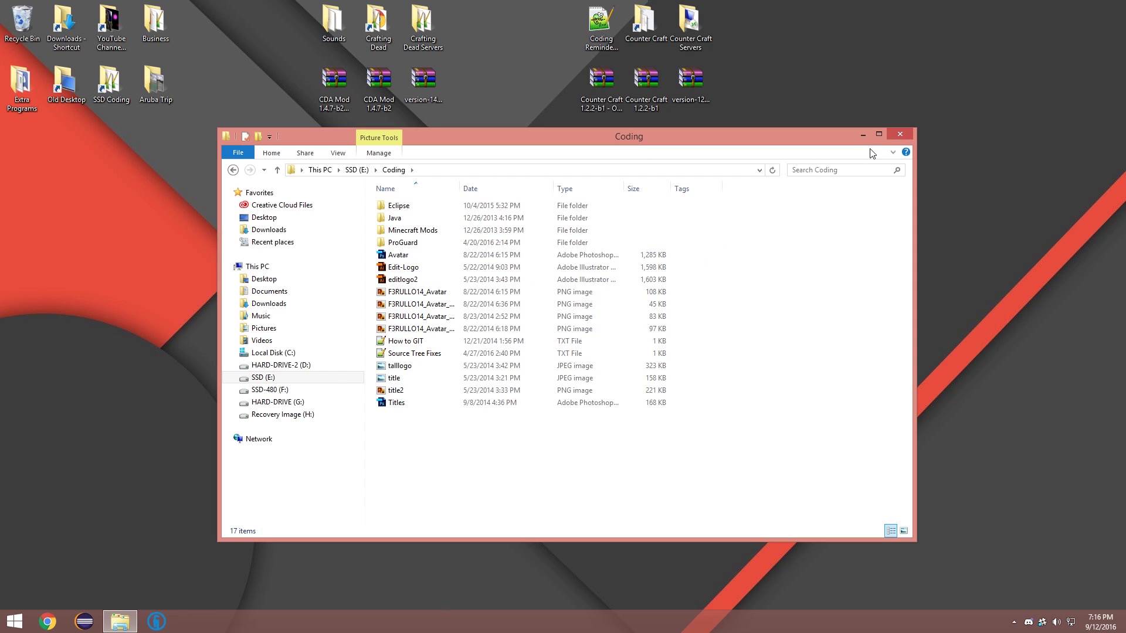
click(908, 135)
- Search Windows for %appdata% and open the Roaming folder
right_click(14, 622)
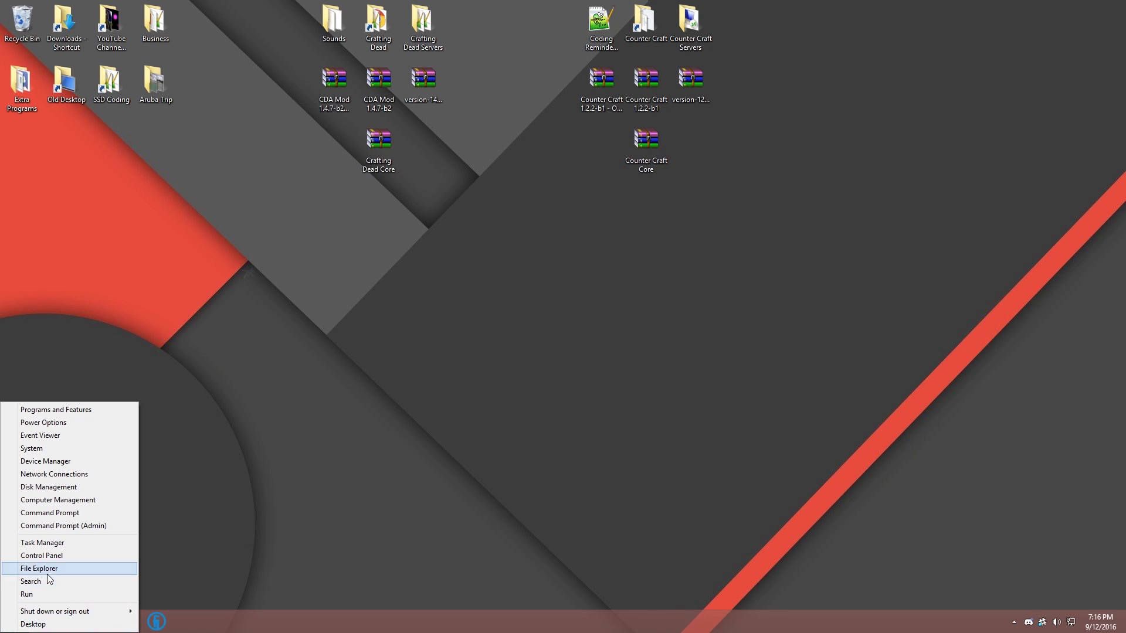
click(50, 582)
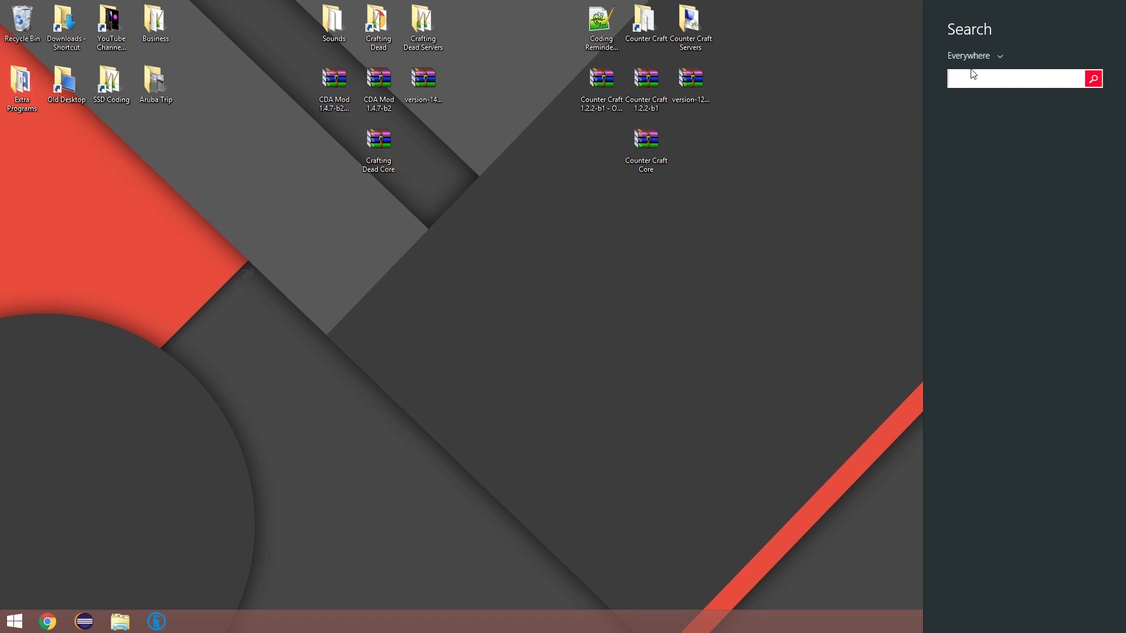
text(%appdata%)
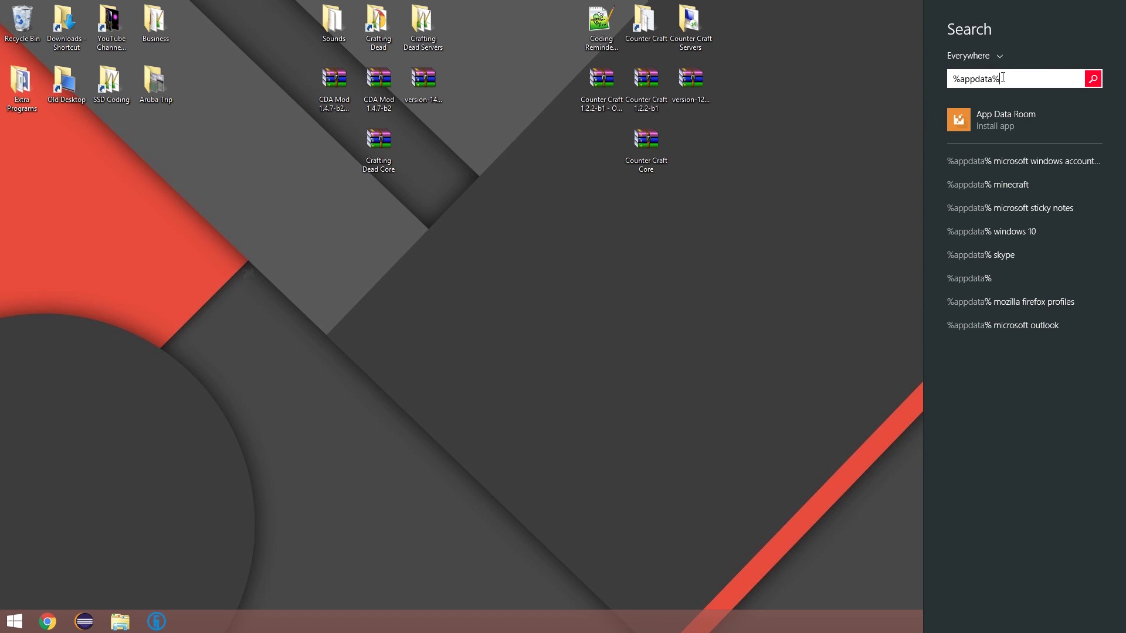
key(Return)
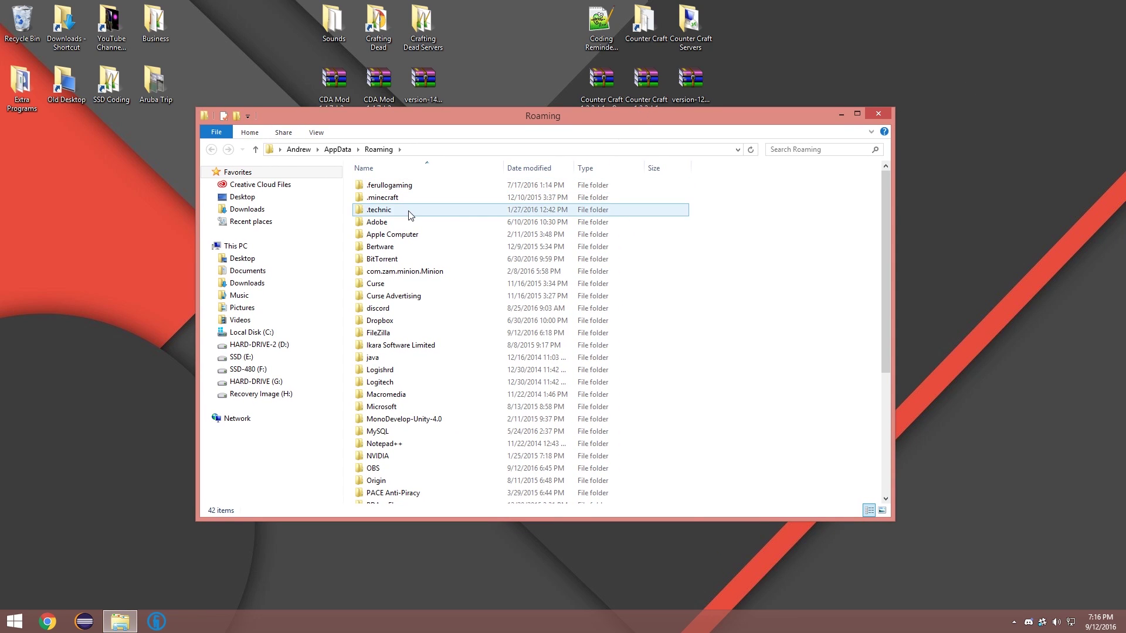
- Go to the crosshairs folder under .technic, modpacks, official-counter-craft, countercraft, client
double_click(410, 210)
double_click(407, 220)
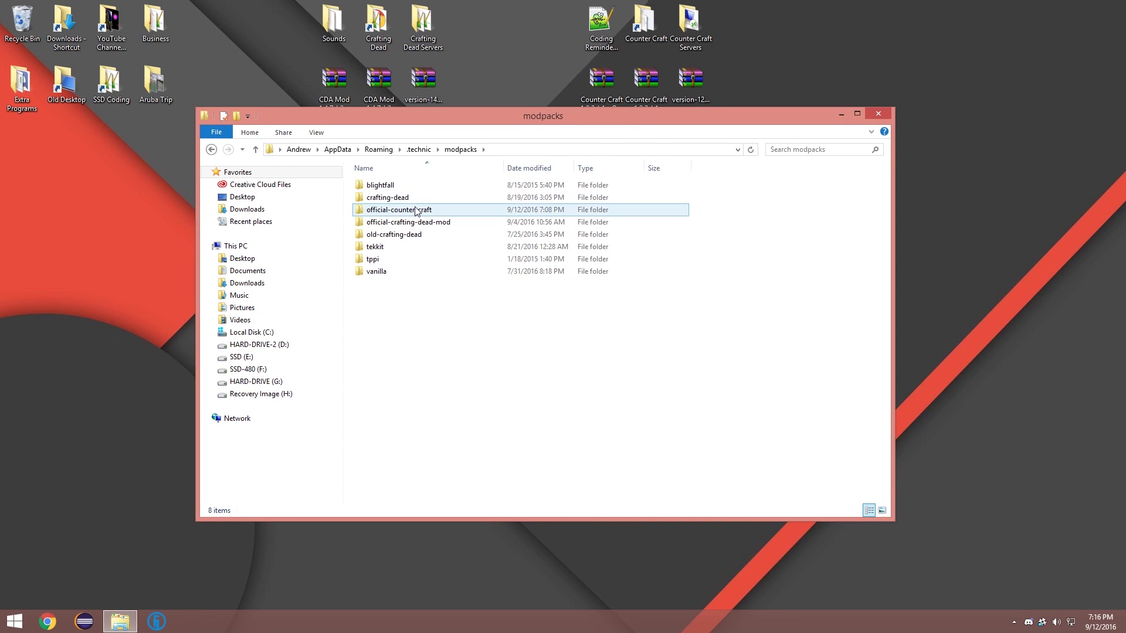
double_click(421, 210)
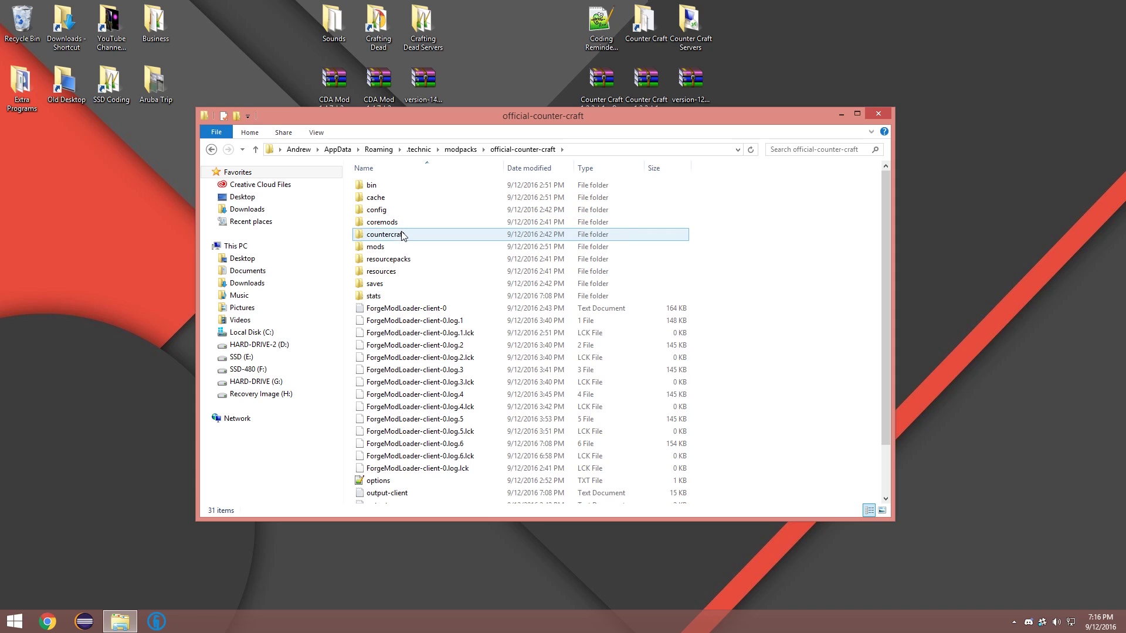
double_click(416, 241)
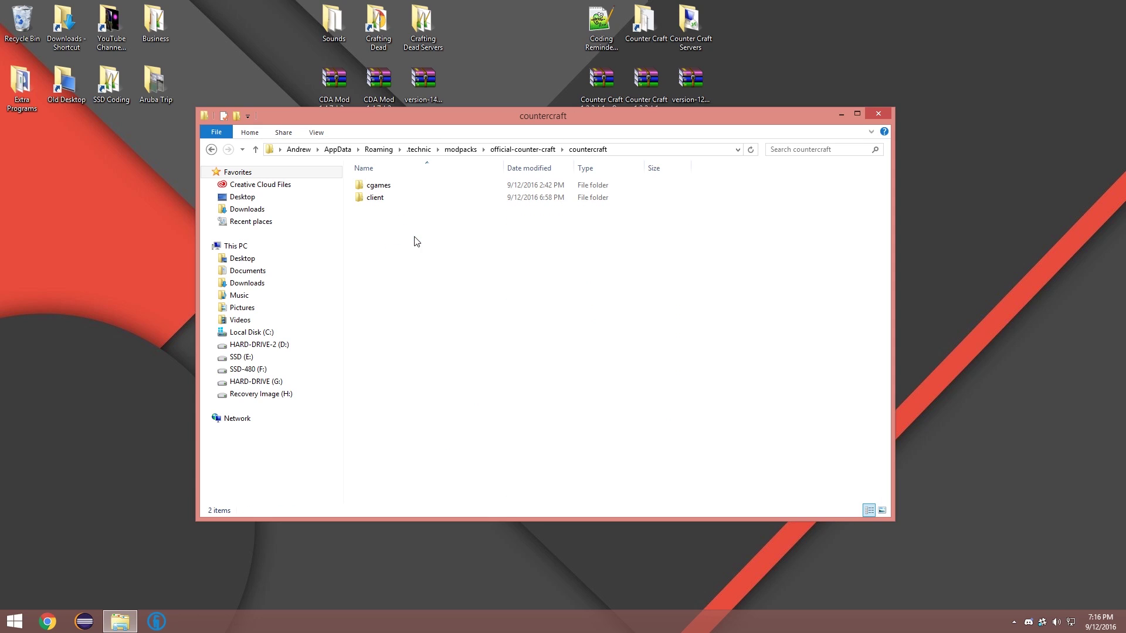
double_click(397, 196)
double_click(421, 186)
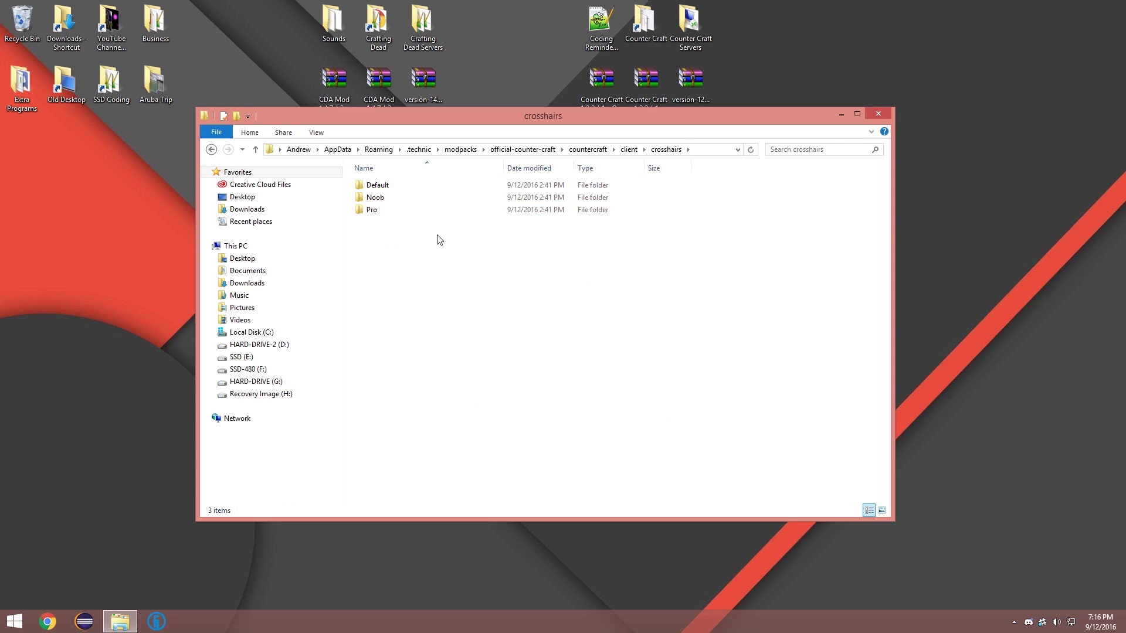
mouse_move(468, 118)
mouse_down()
mouse_move(534, 153)
mouse_move(484, 117)
mouse_up()
click(420, 216)
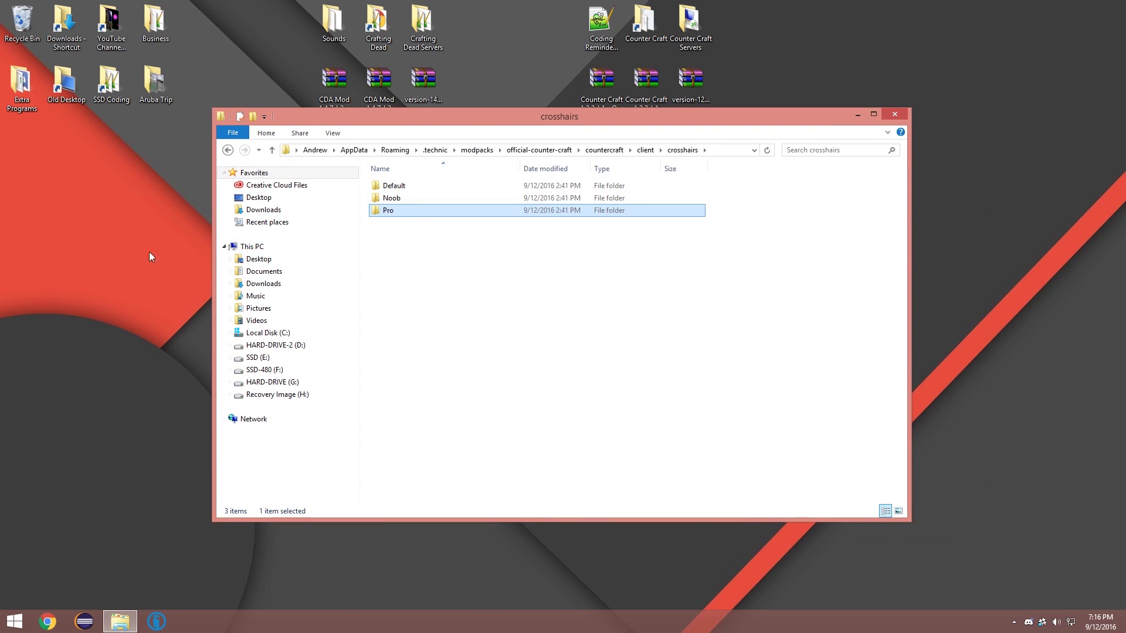
click(133, 232)
click(474, 263)
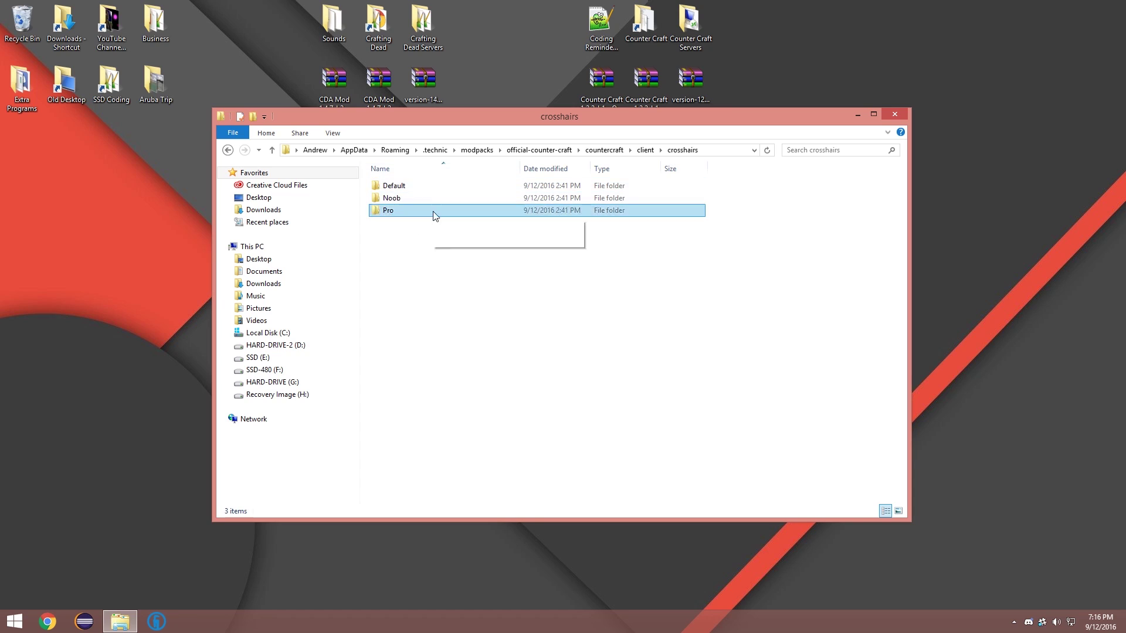
- Duplicate the Default crosshair folder and rename the copy Tutorial
click(406, 192)
key(ctrl+v)
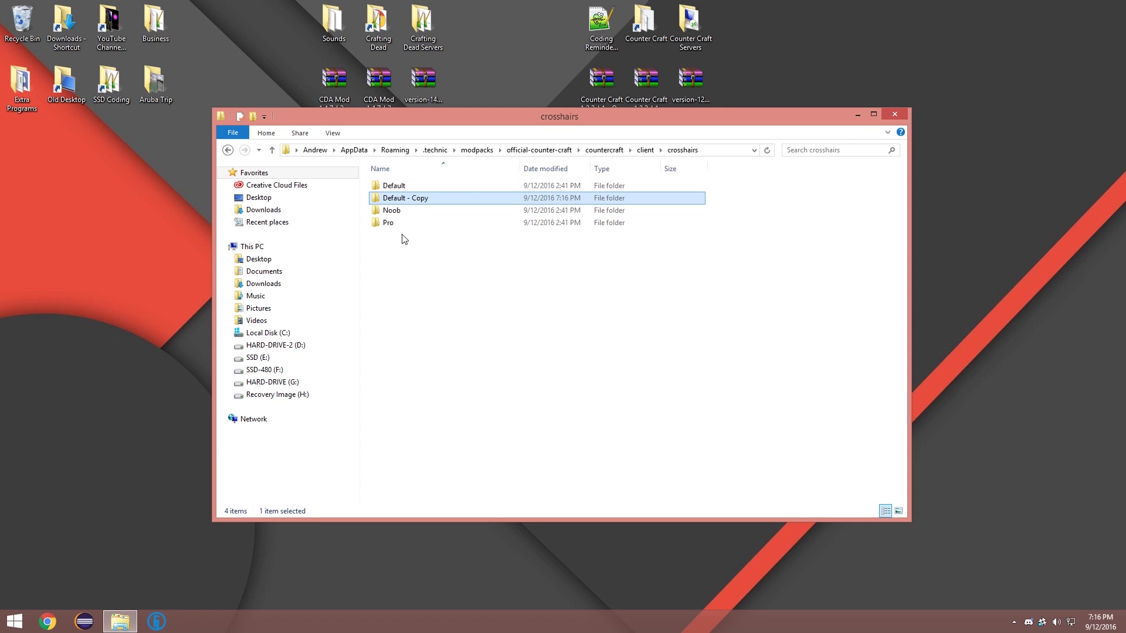
click(418, 200)
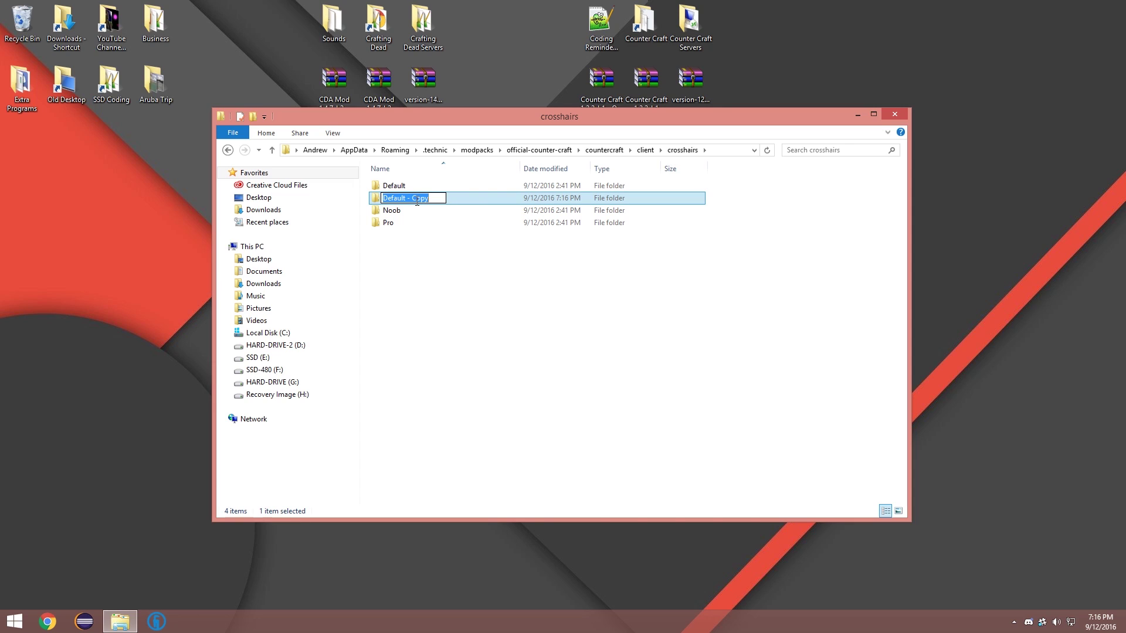
text(Coo)
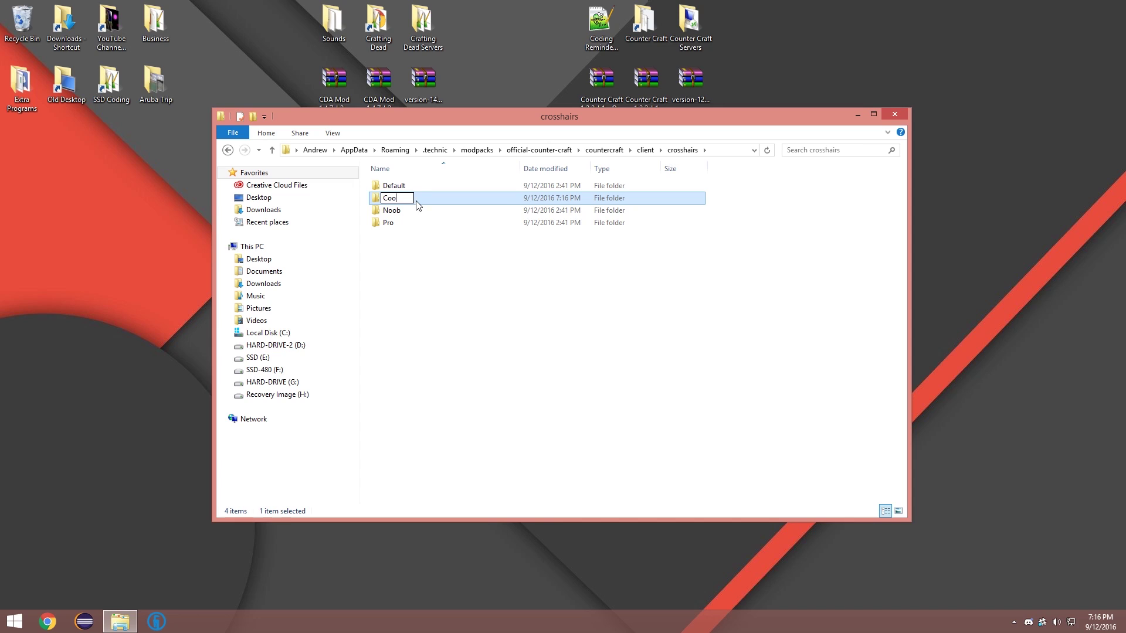
text(utorial)
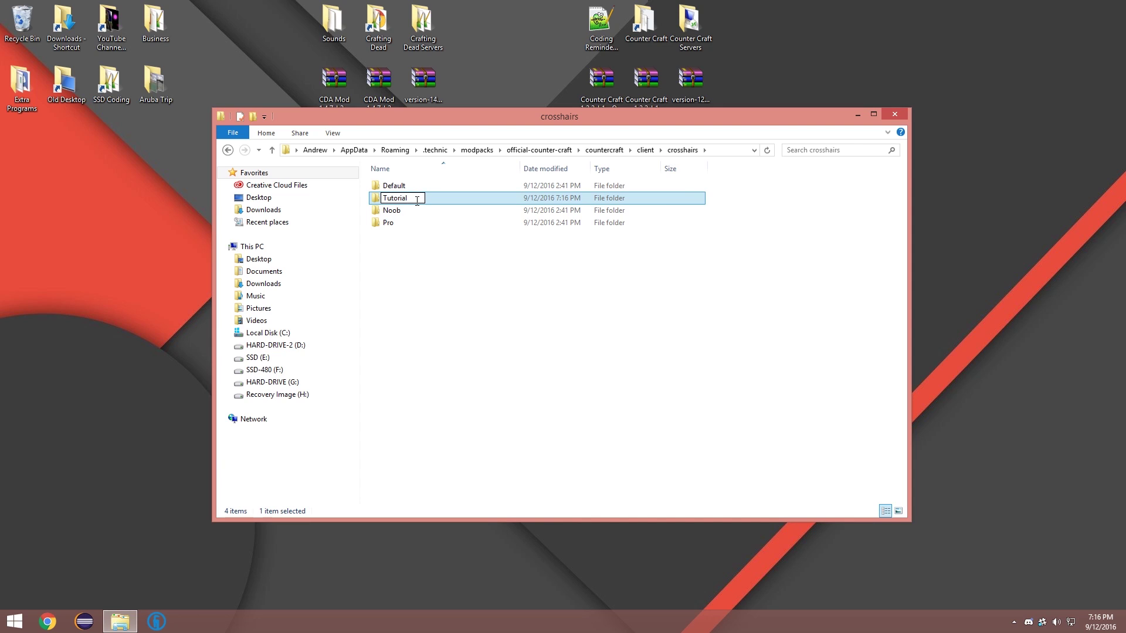
key(Return)
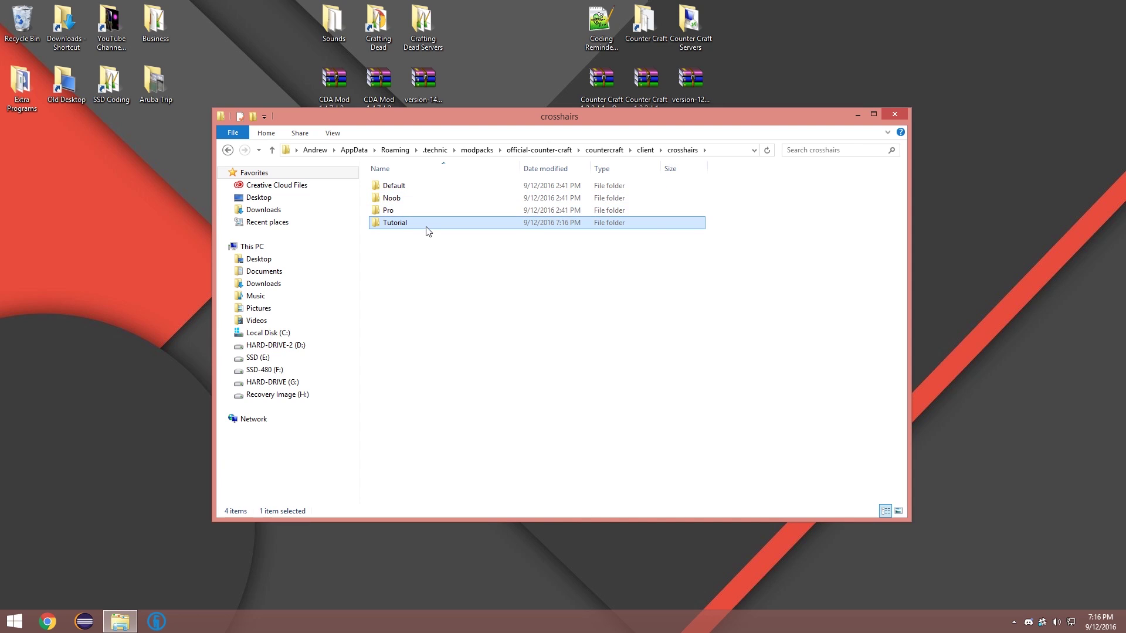
- In the Tutorial folder's properties file, set the name to Tutorial, then save and close the file
double_click(425, 224)
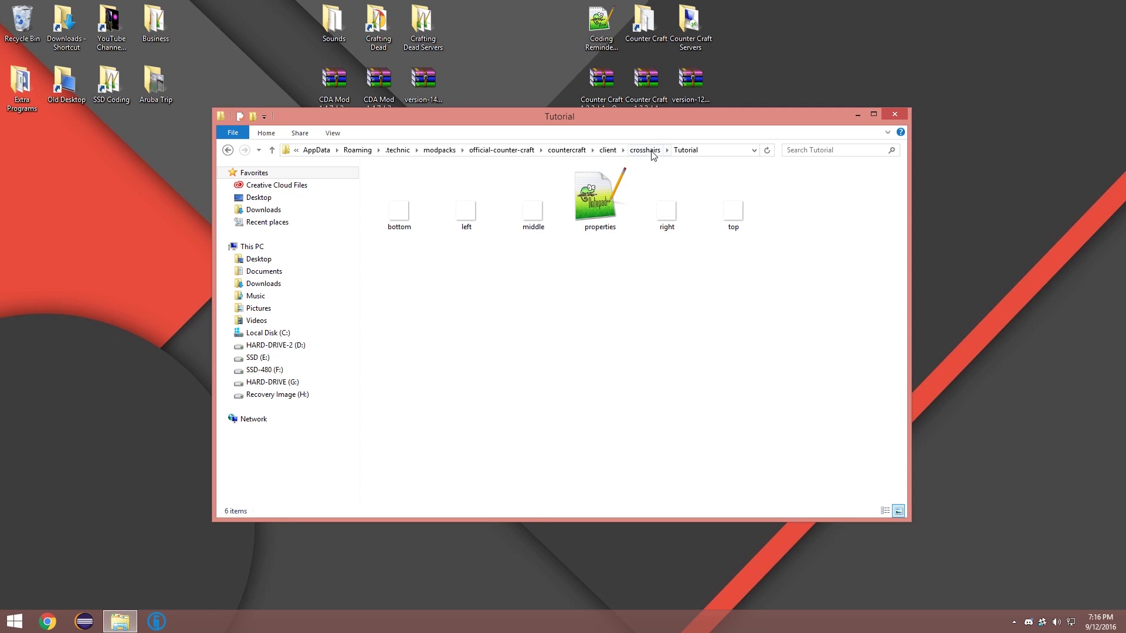
double_click(601, 208)
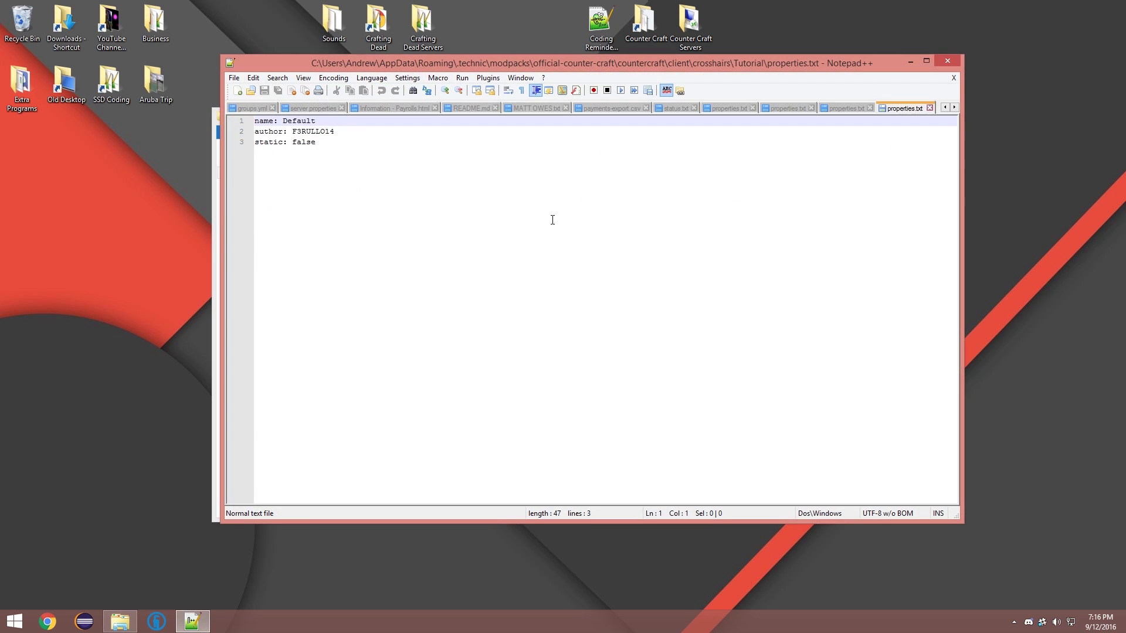
double_click(291, 122)
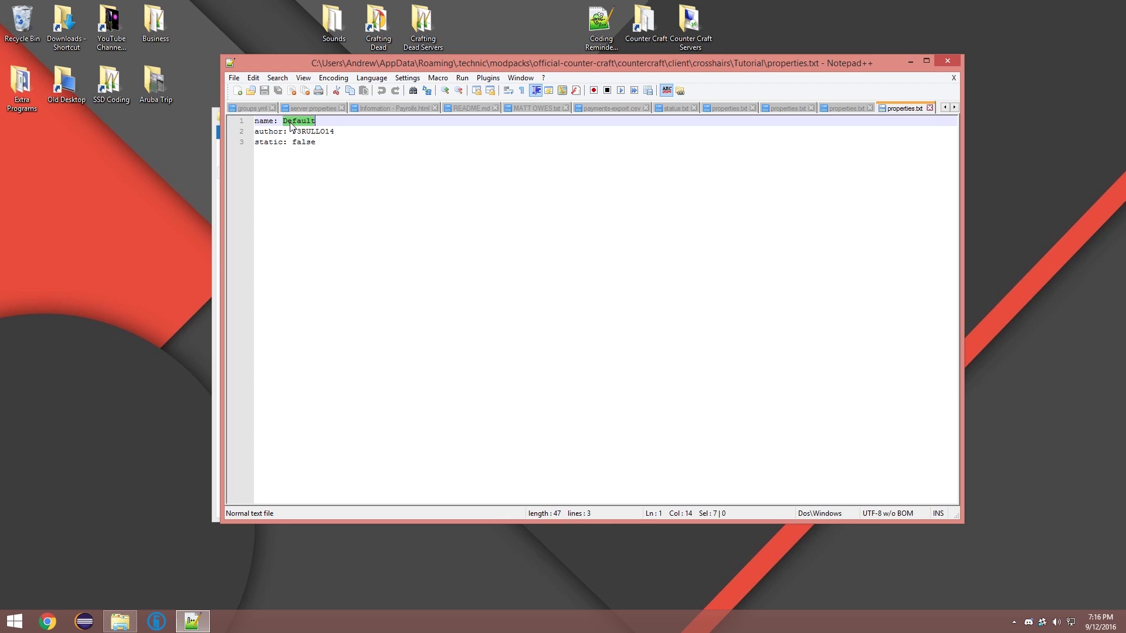
text(Tutori)
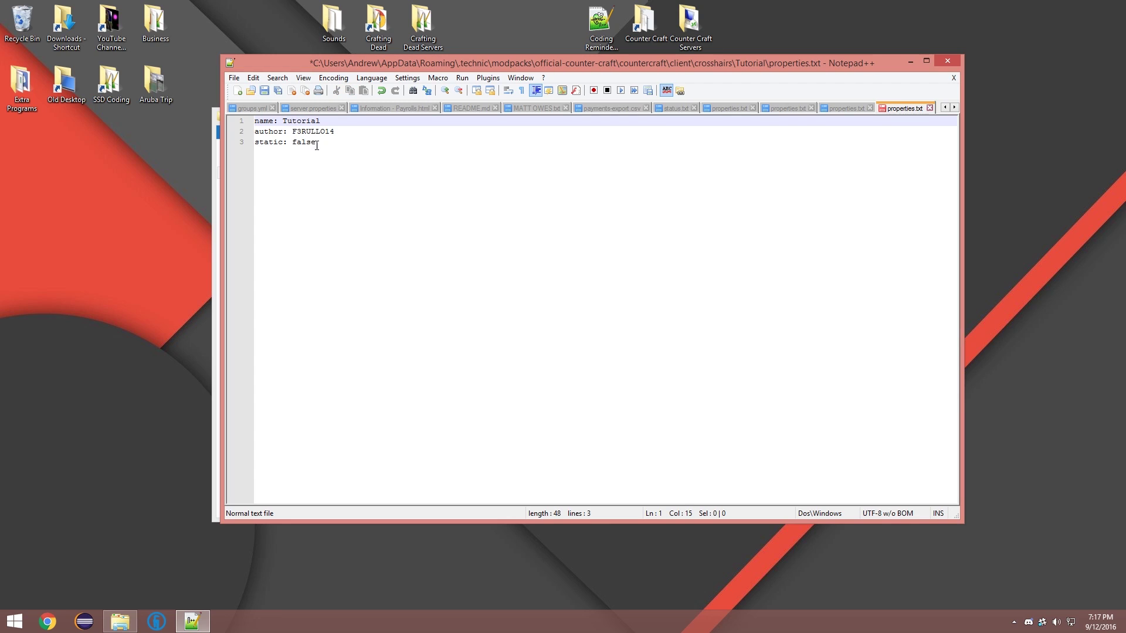
click(317, 144)
key(ctrl+s)
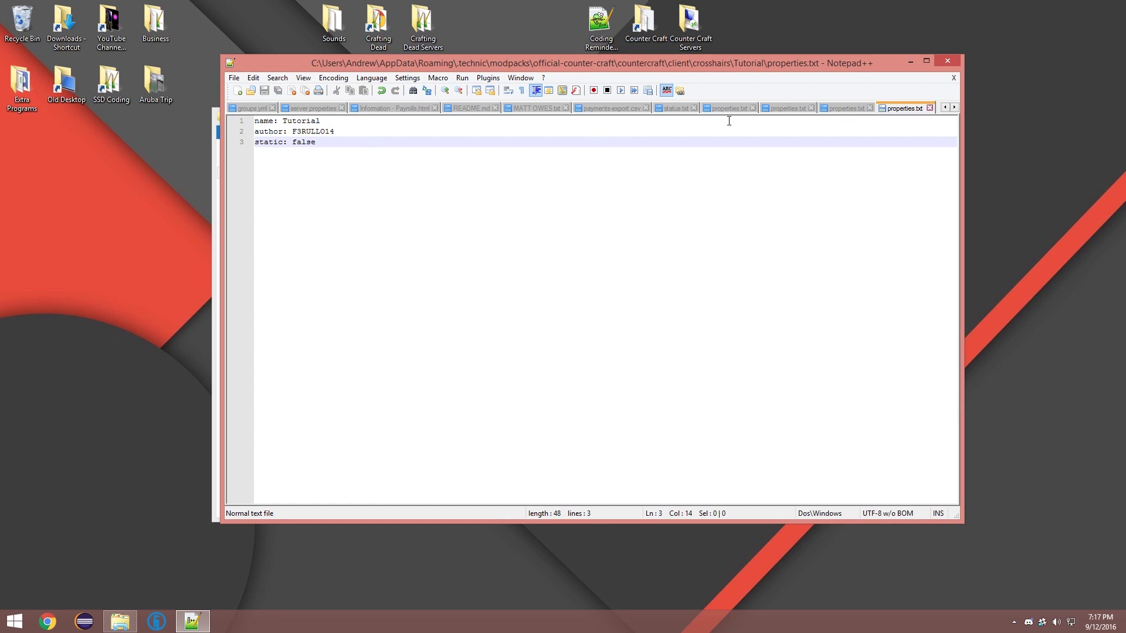
click(946, 61)
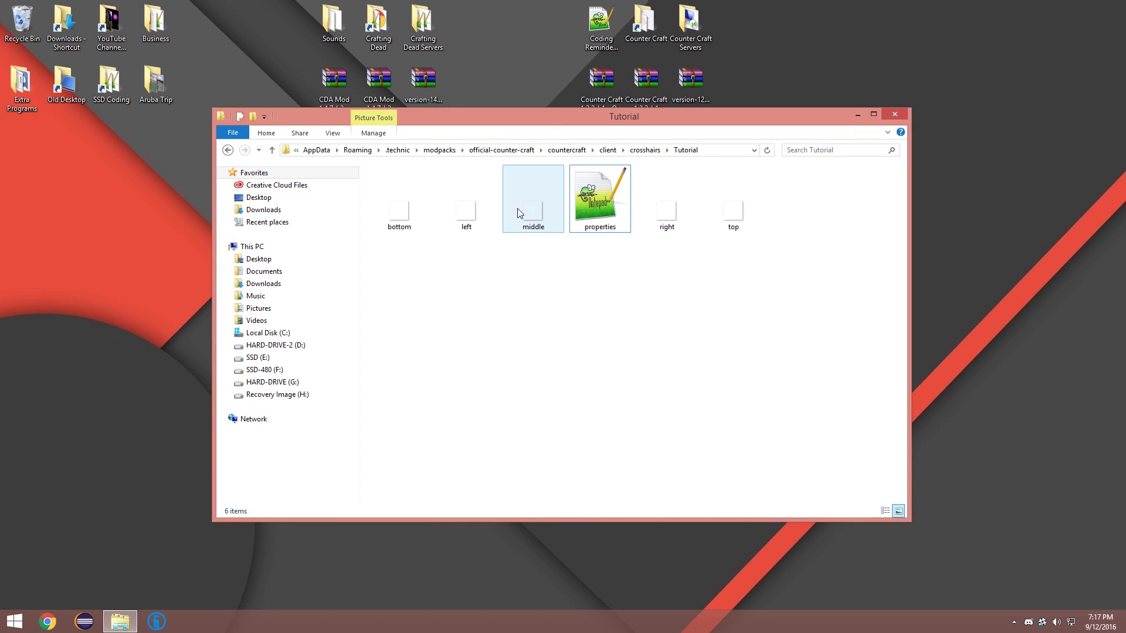
- Examine the bottom, left, middle, right and top crosshair images in the Tutorial folder
click(403, 213)
click(466, 210)
click(546, 205)
click(643, 203)
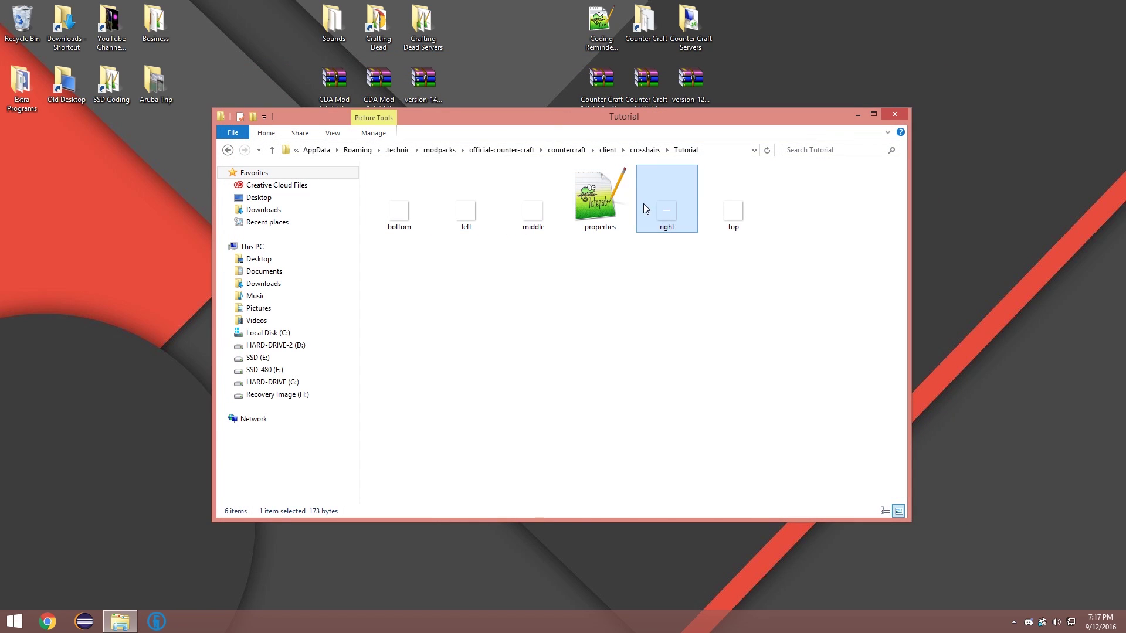
click(727, 211)
click(663, 211)
click(552, 210)
click(418, 213)
click(468, 209)
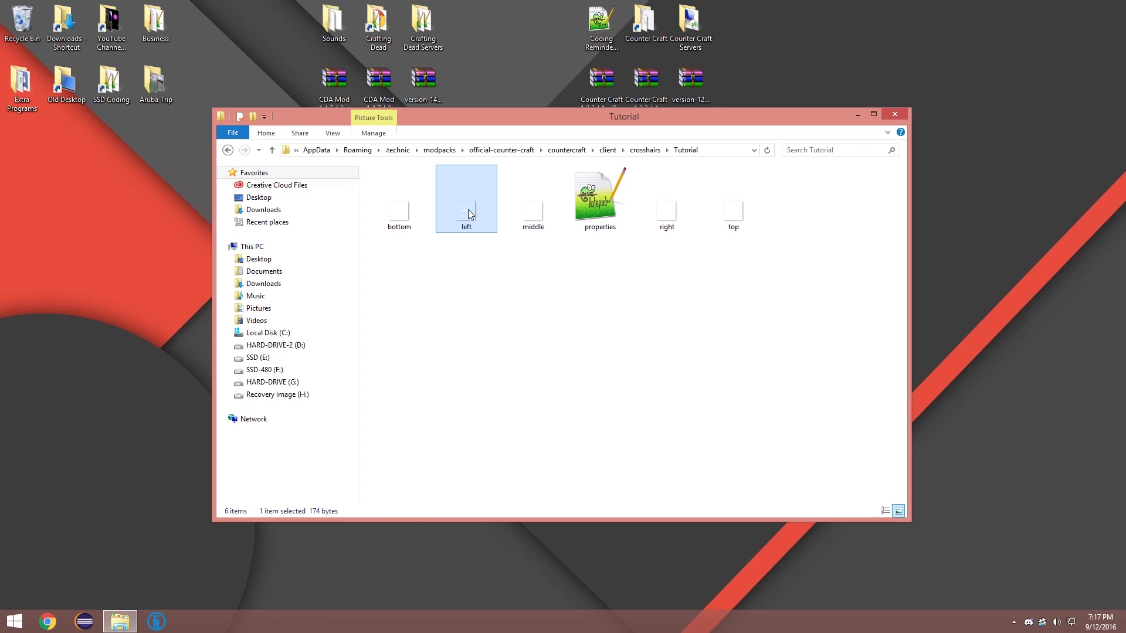
click(396, 208)
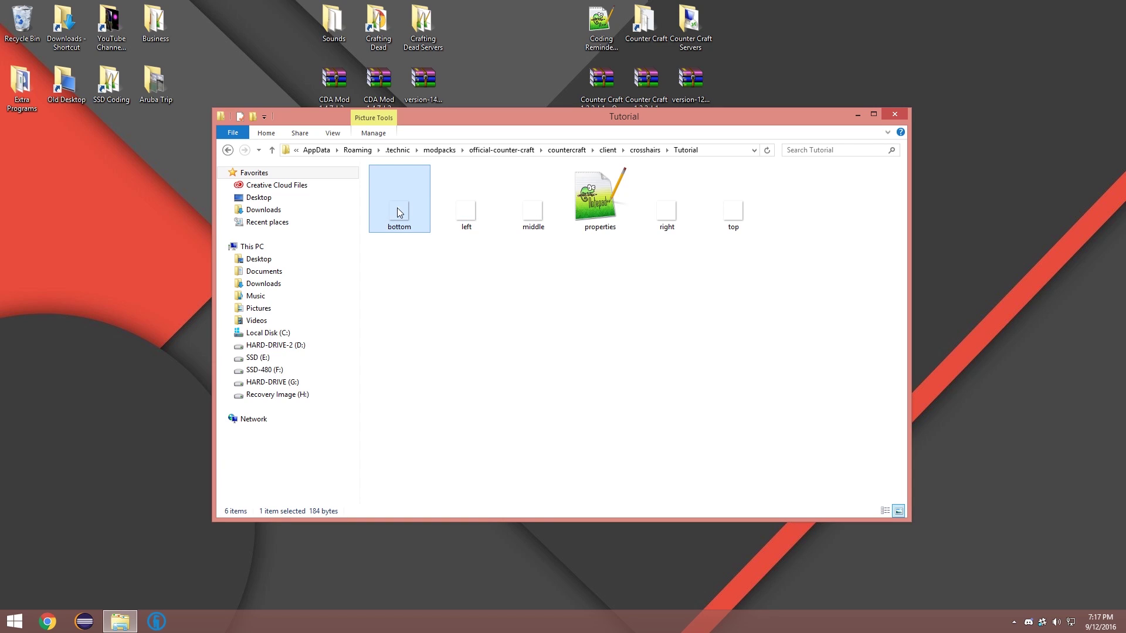
click(681, 209)
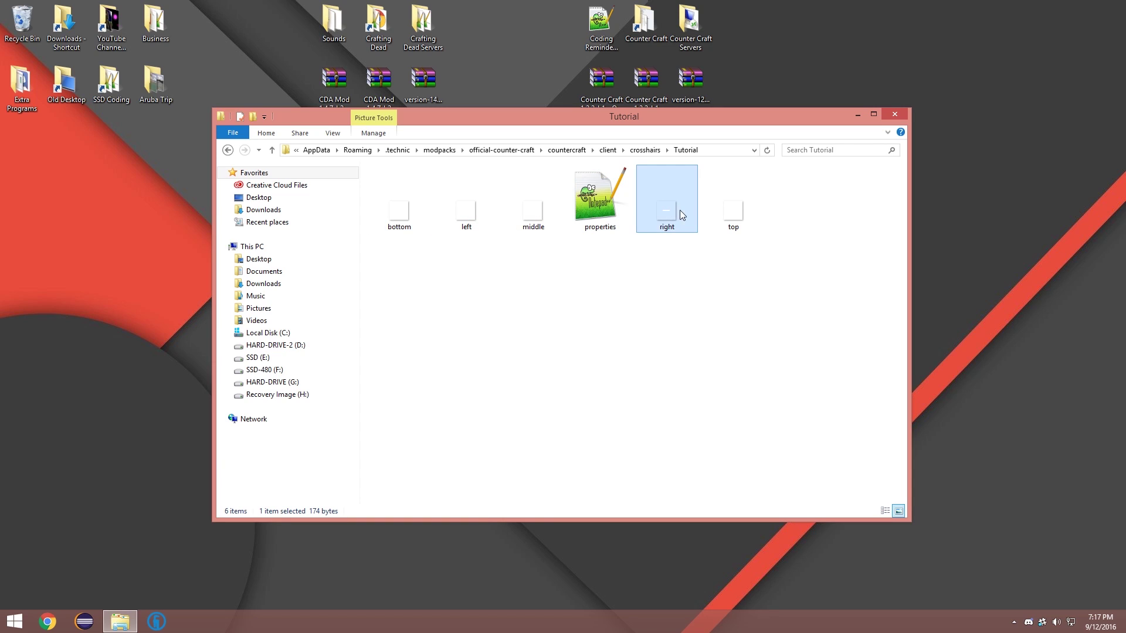
click(732, 215)
click(669, 273)
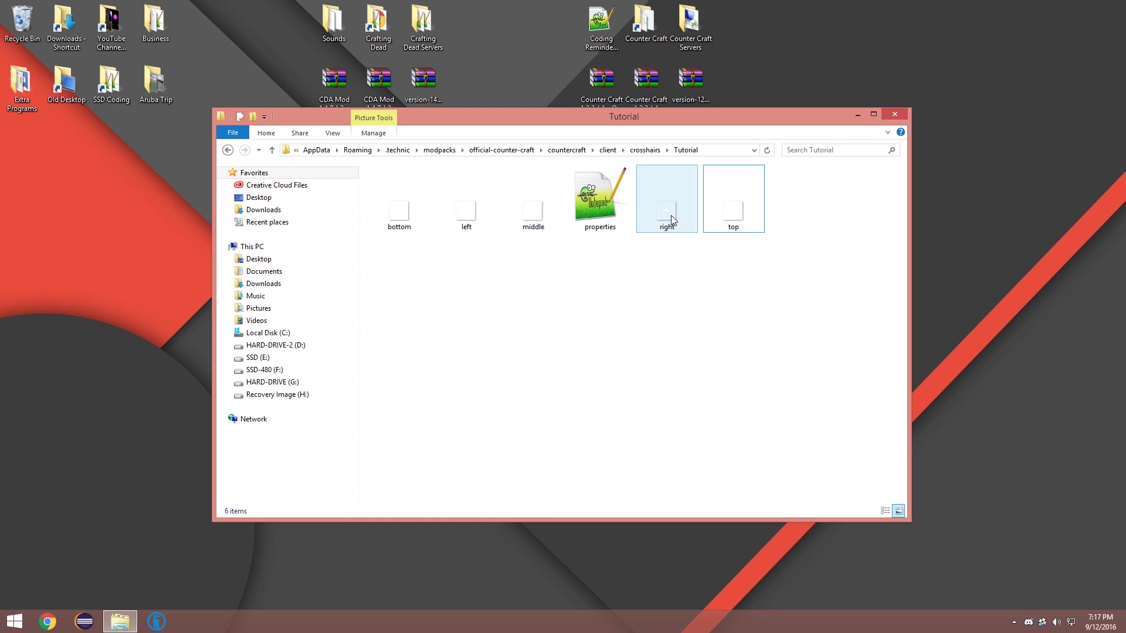
- Copy the bottom, left, right and top images from the Pro crosshair folder
click(645, 151)
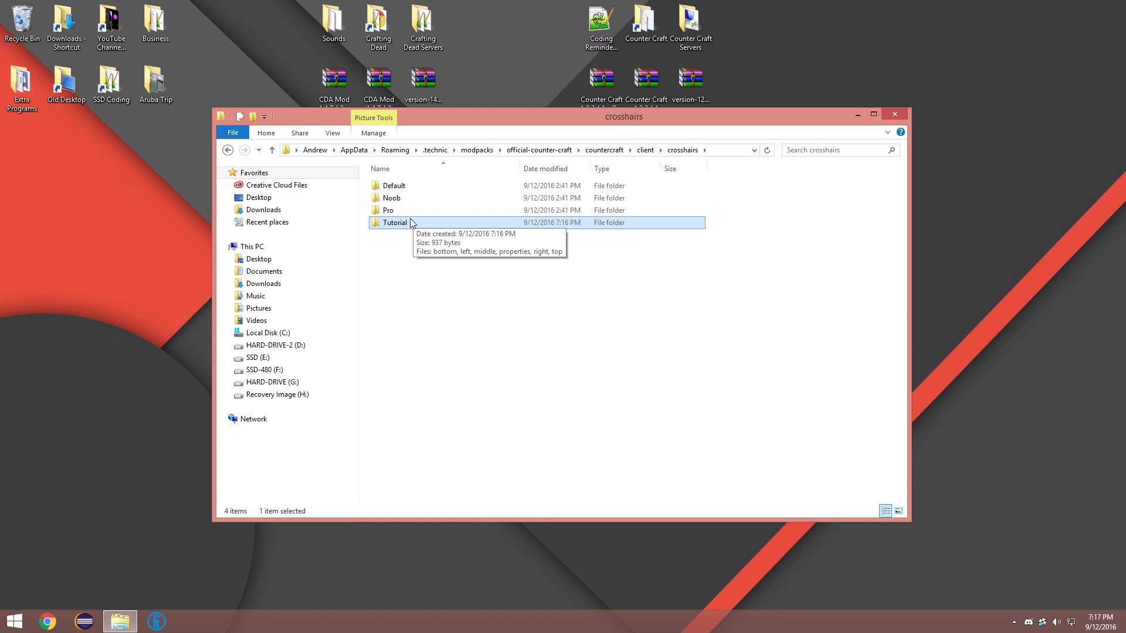
double_click(409, 214)
click(410, 212)
ctrl+click(488, 213)
ctrl+click(674, 211)
ctrl+click(733, 211)
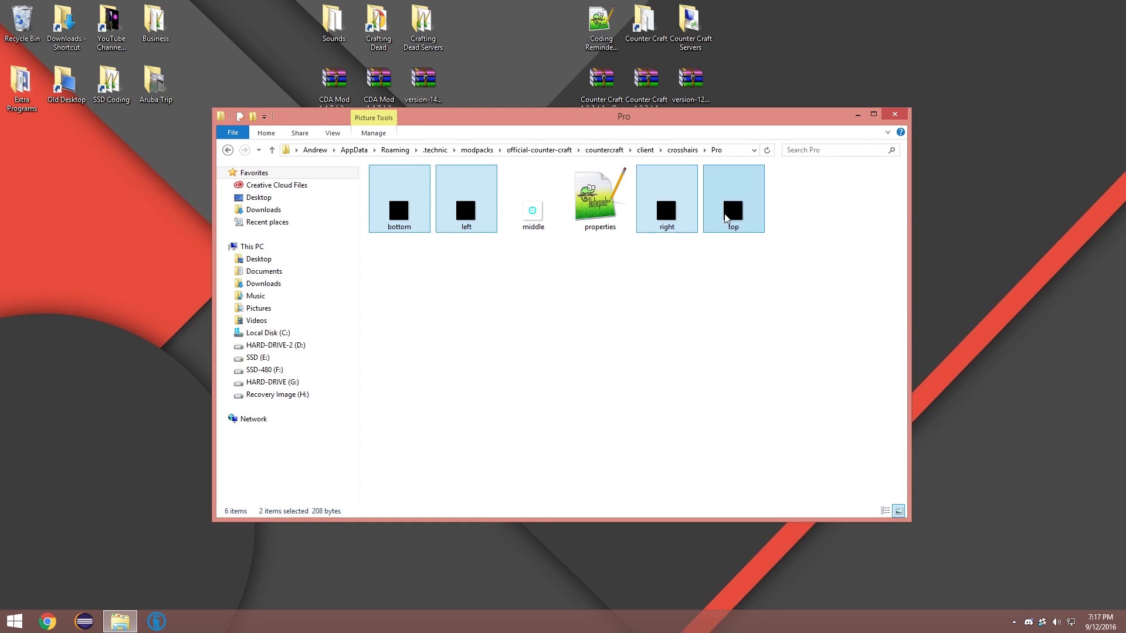
- Replace the bottom, left, right and top images in the Tutorial folder with the ones copied from Pro
click(679, 154)
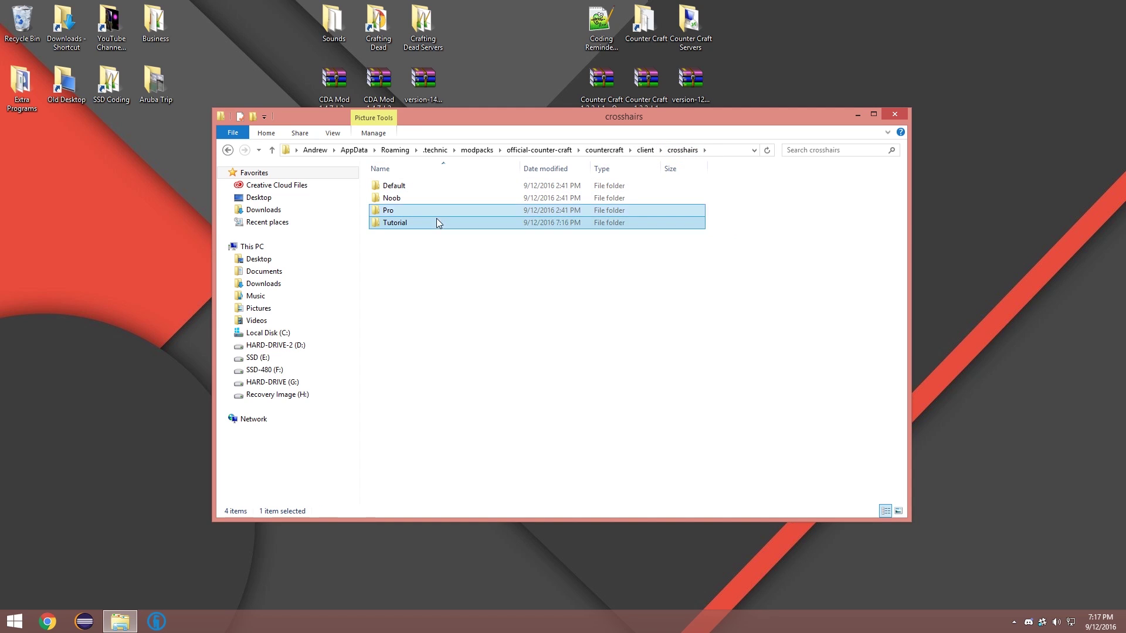
double_click(437, 220)
click(419, 216)
ctrl+click(473, 207)
ctrl+click(670, 216)
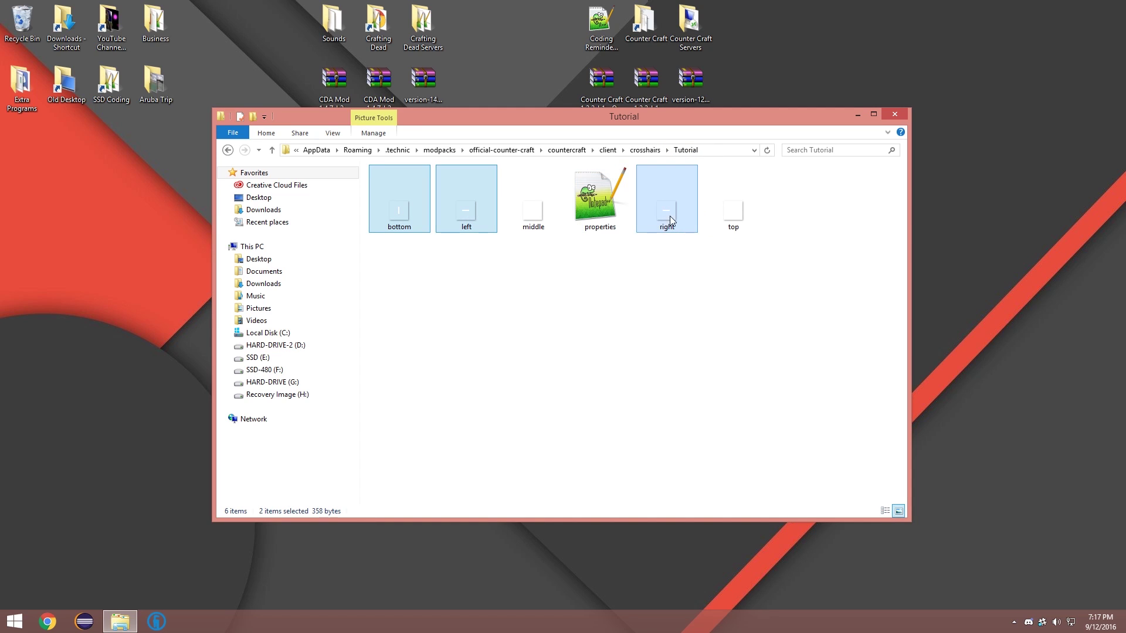
ctrl+click(743, 212)
key(Delete)
key(ctrl+z)
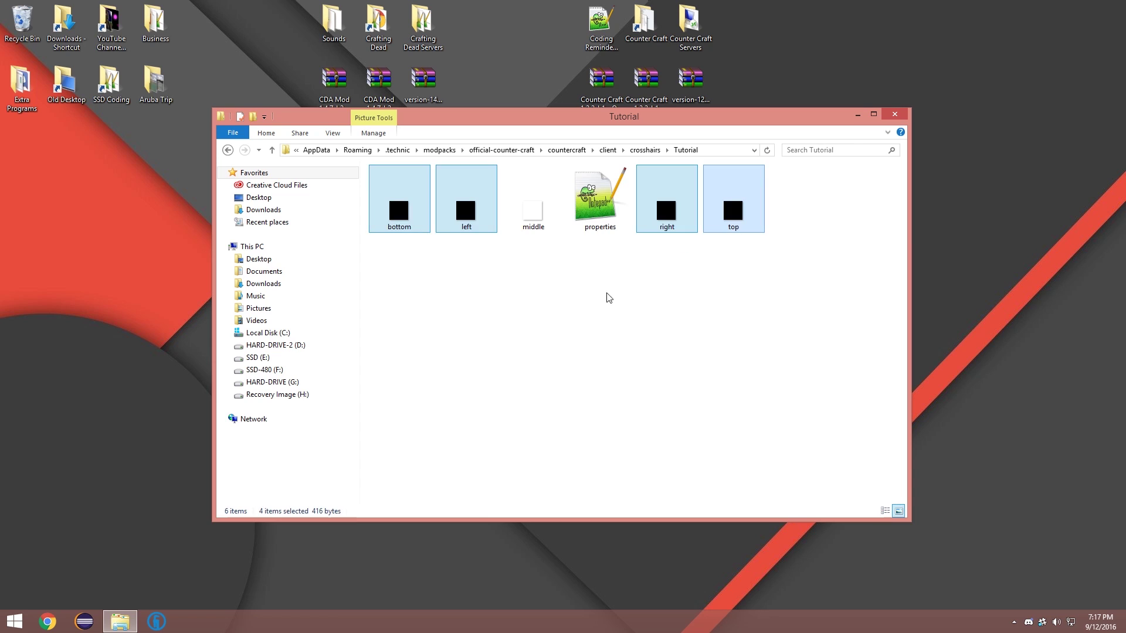
click(599, 297)
- Open the Tutorial folder's middle image in GIMP for editing
click(528, 212)
right_click(534, 205)
click(586, 233)
click(860, 113)
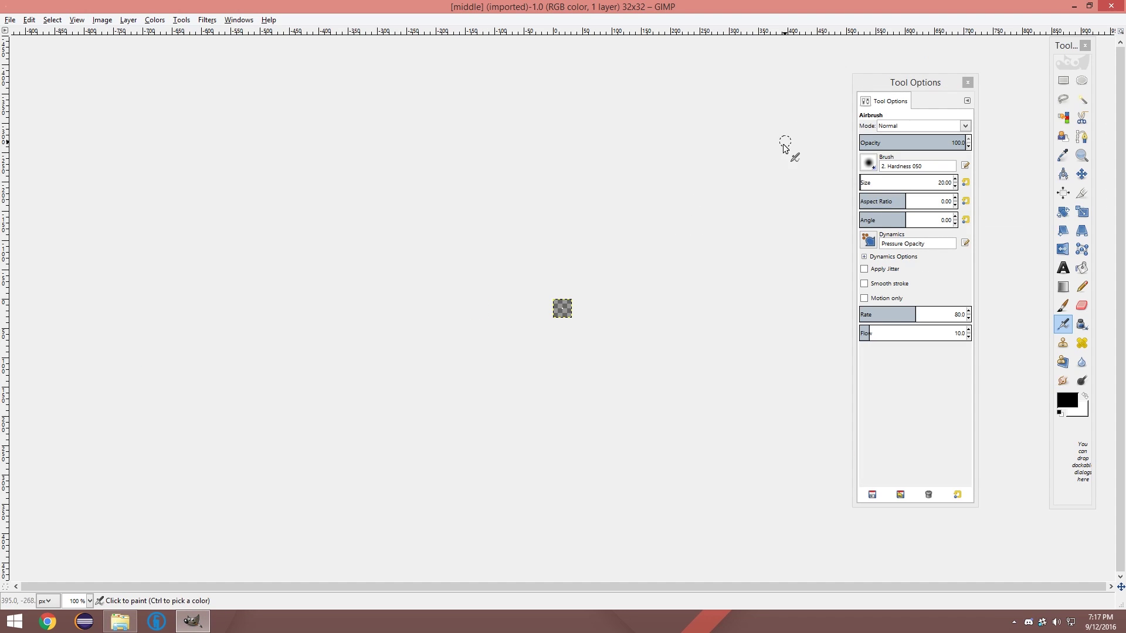
key(z)
click(574, 319)
click(563, 311)
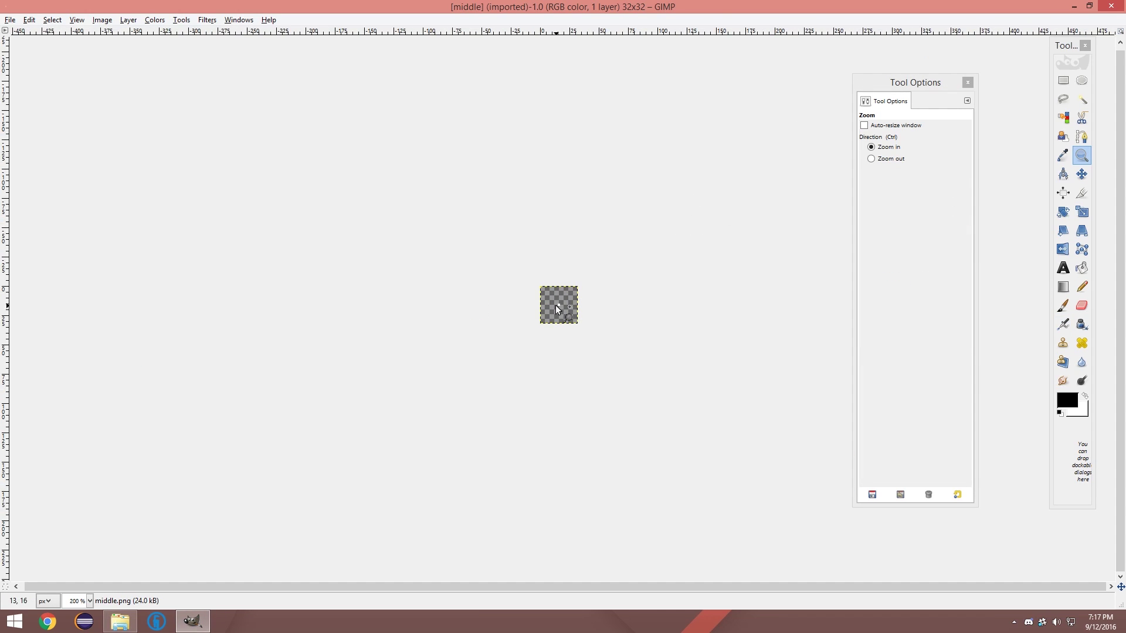
- Draw a white ring with open corners around the central square, using a size 1 Pencil in the square's own colour
click(555, 305)
click(554, 304)
click(557, 305)
click(561, 305)
click(562, 305)
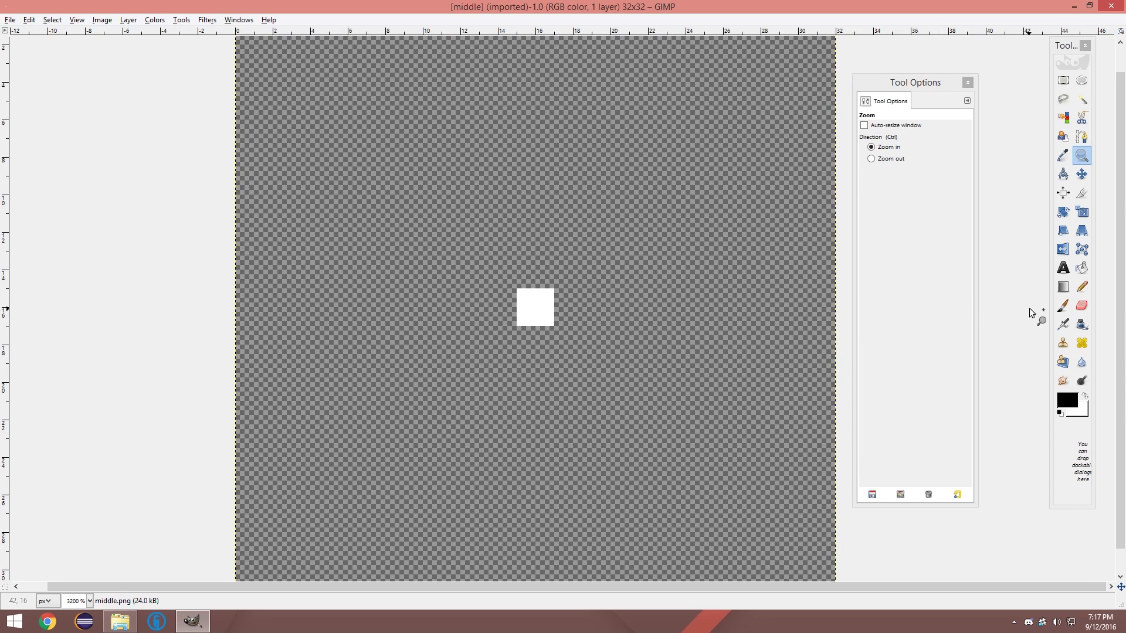
key(n)
click(862, 182)
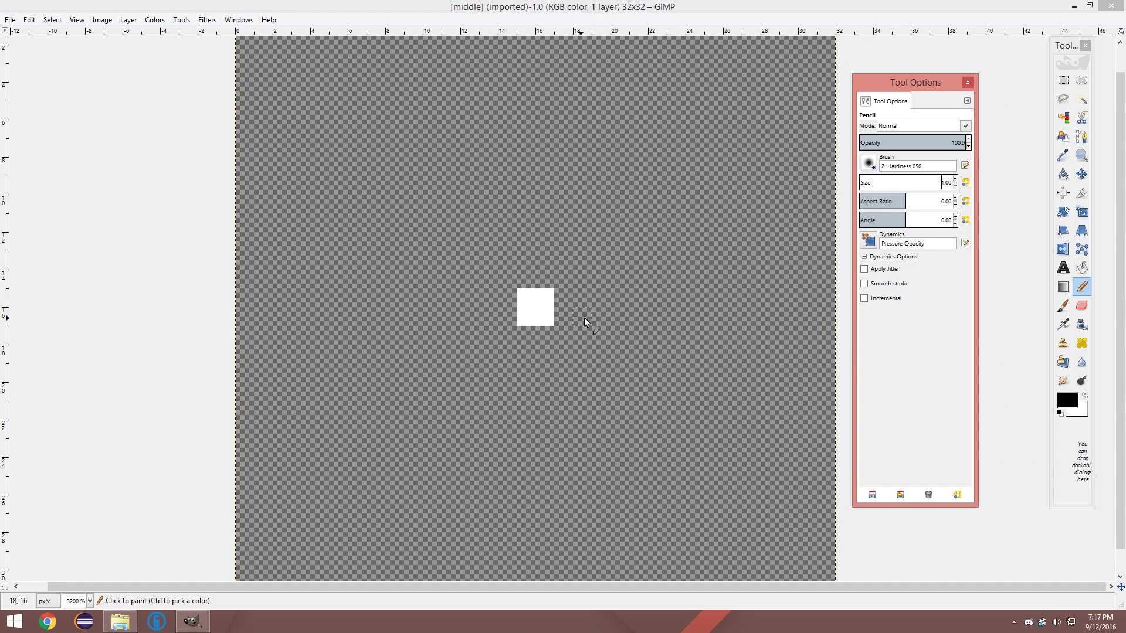
click(1082, 305)
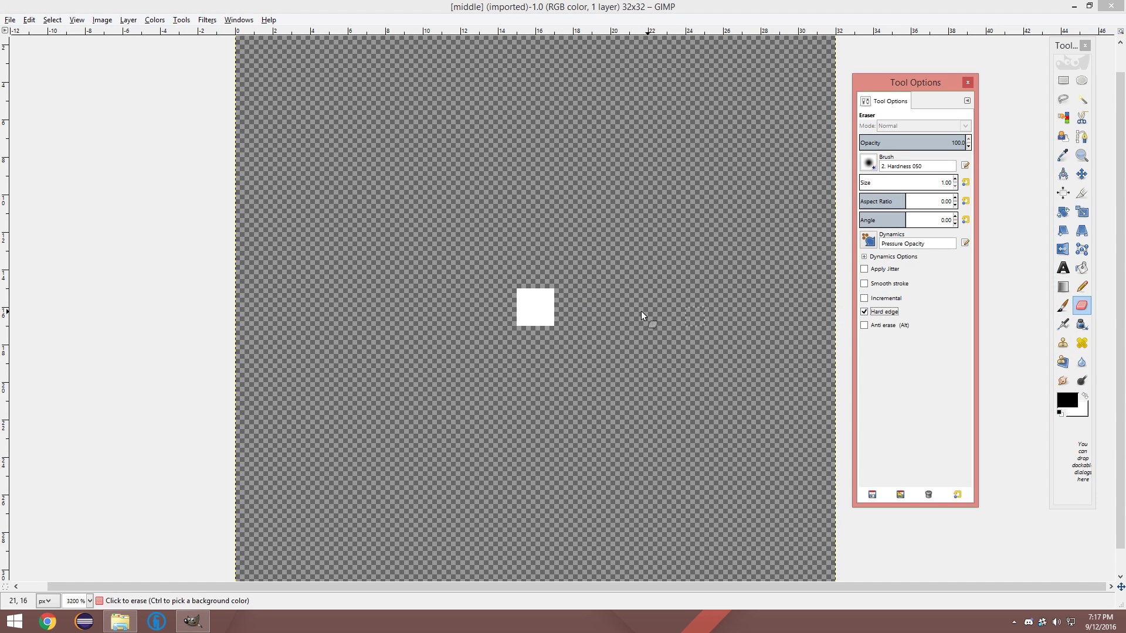
click(1083, 287)
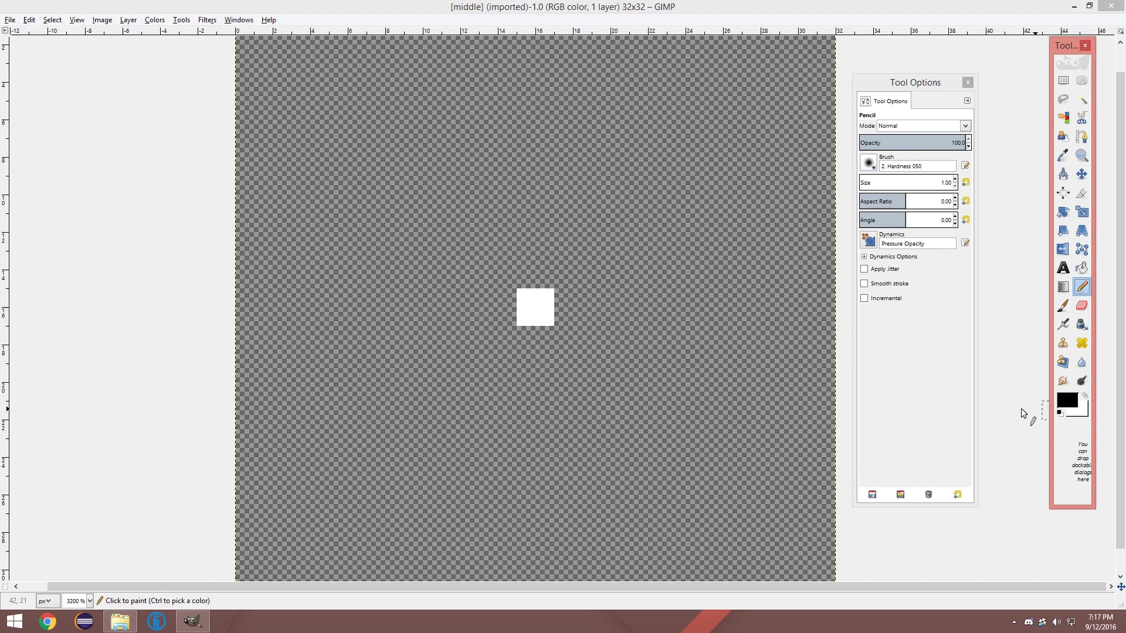
ctrl+click(544, 322)
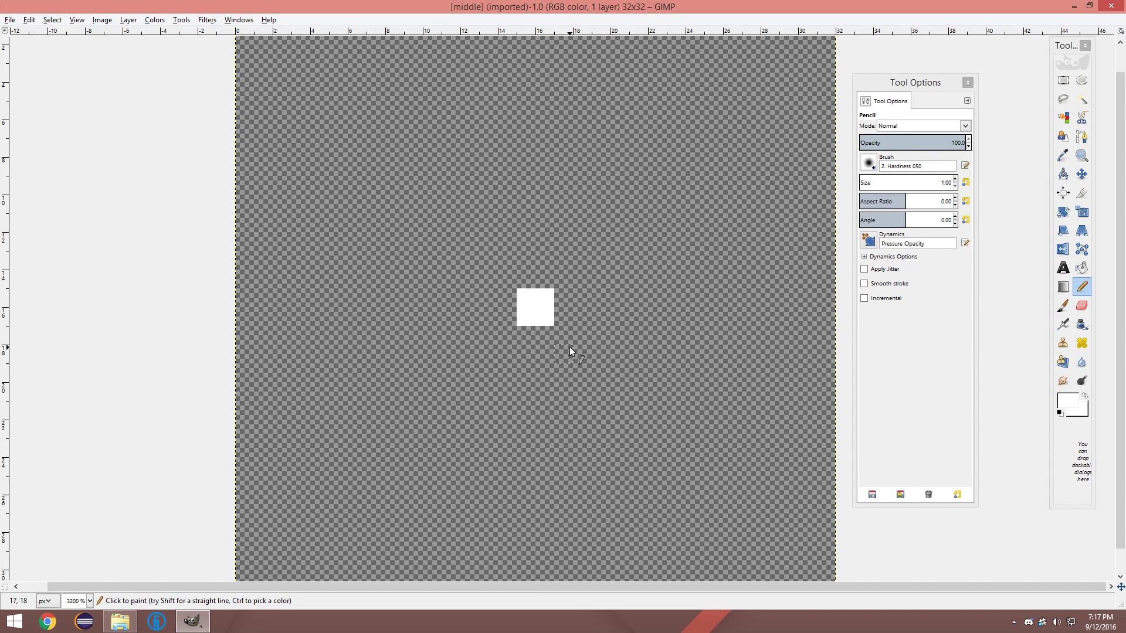
drag(523, 351, 508, 352)
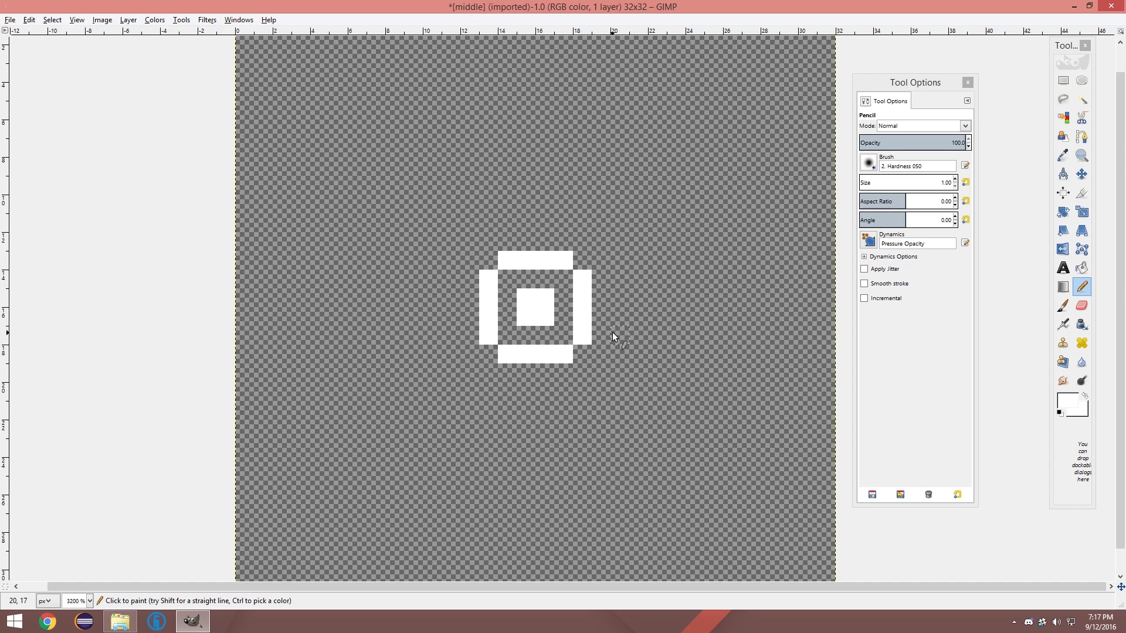
- Erase the white square in the centre of the ring
click(1083, 305)
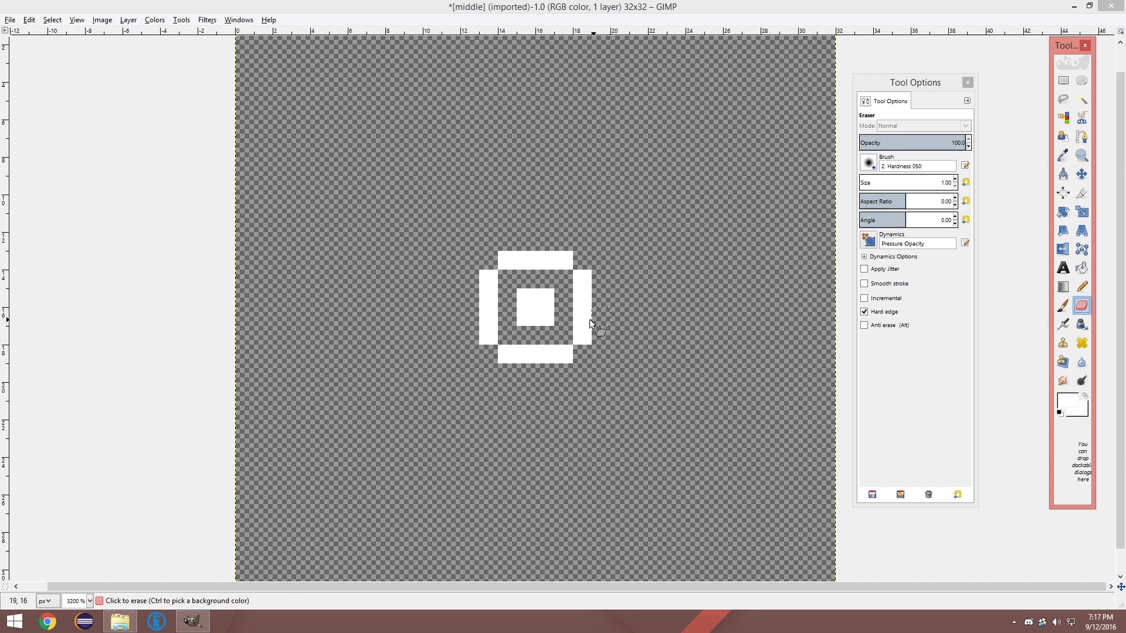
mouse_move(590, 319)
mouse_down()
mouse_move(547, 305)
mouse_move(528, 320)
mouse_up()
click(1082, 286)
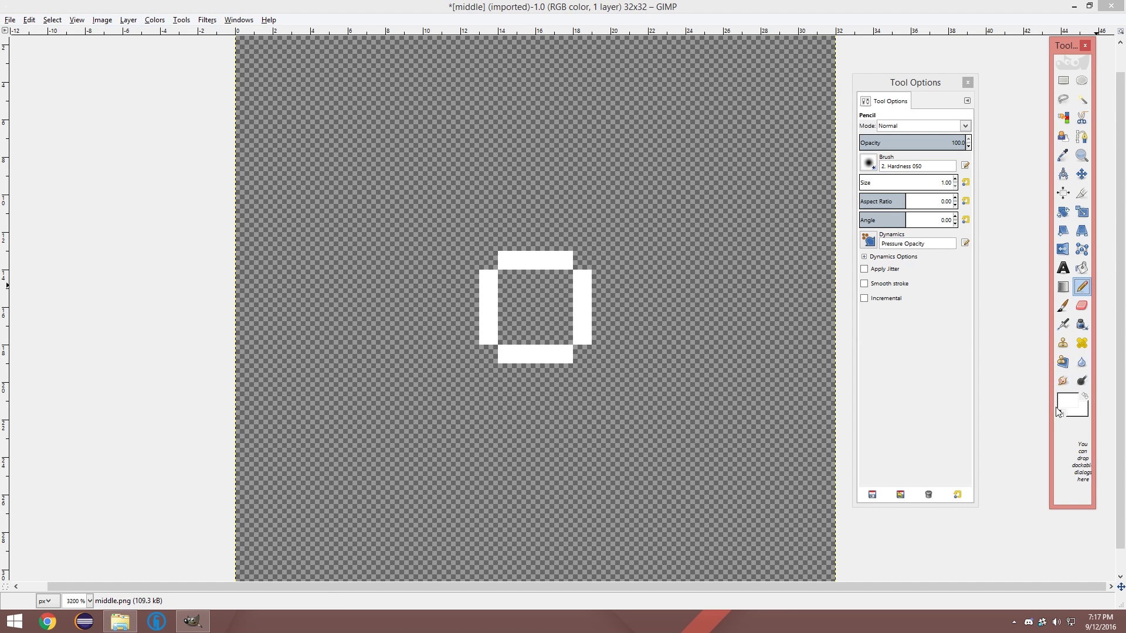
- Choose a bright blue foreground colour and fill all four sides of the white ring with it
click(1064, 403)
click(567, 283)
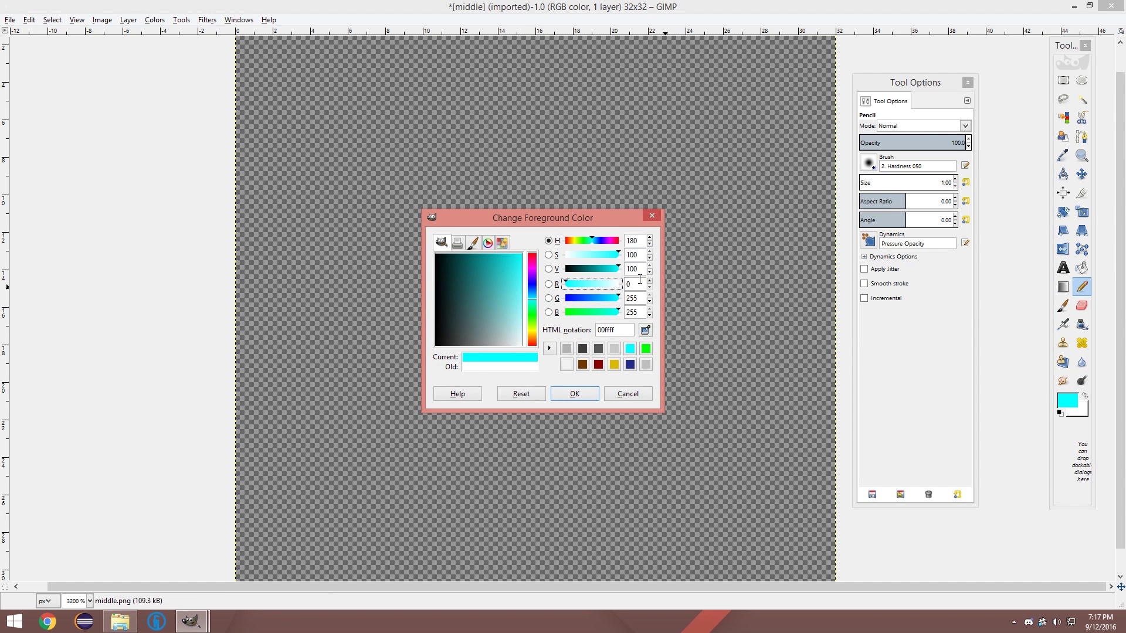
drag(662, 293, 706, 299)
click(705, 394)
key(shift+b)
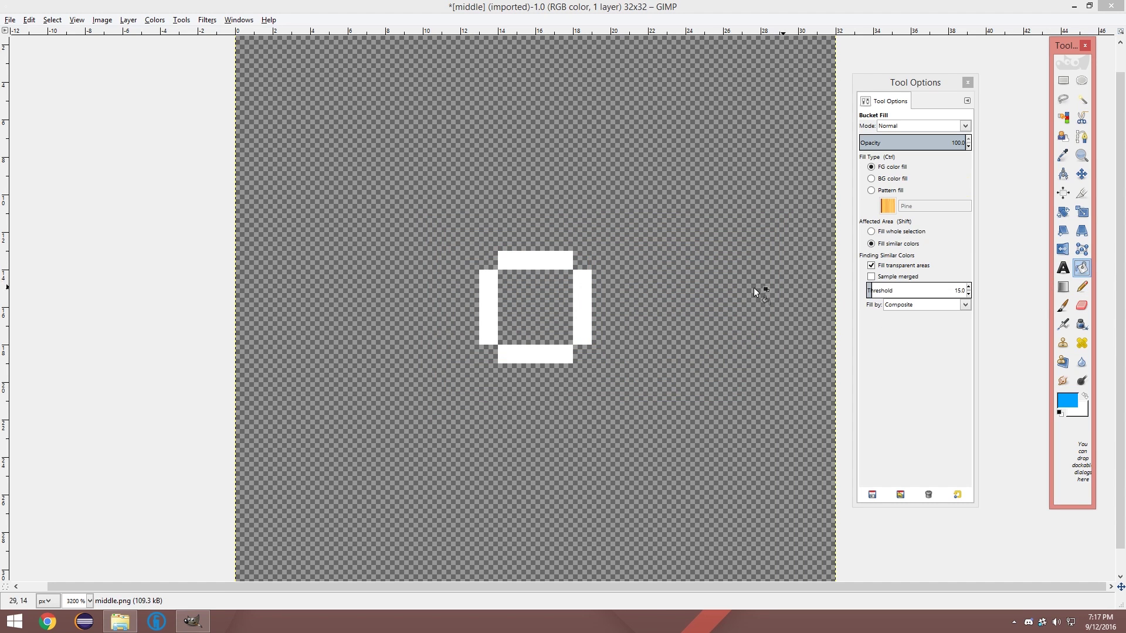
click(577, 302)
click(487, 288)
click(524, 356)
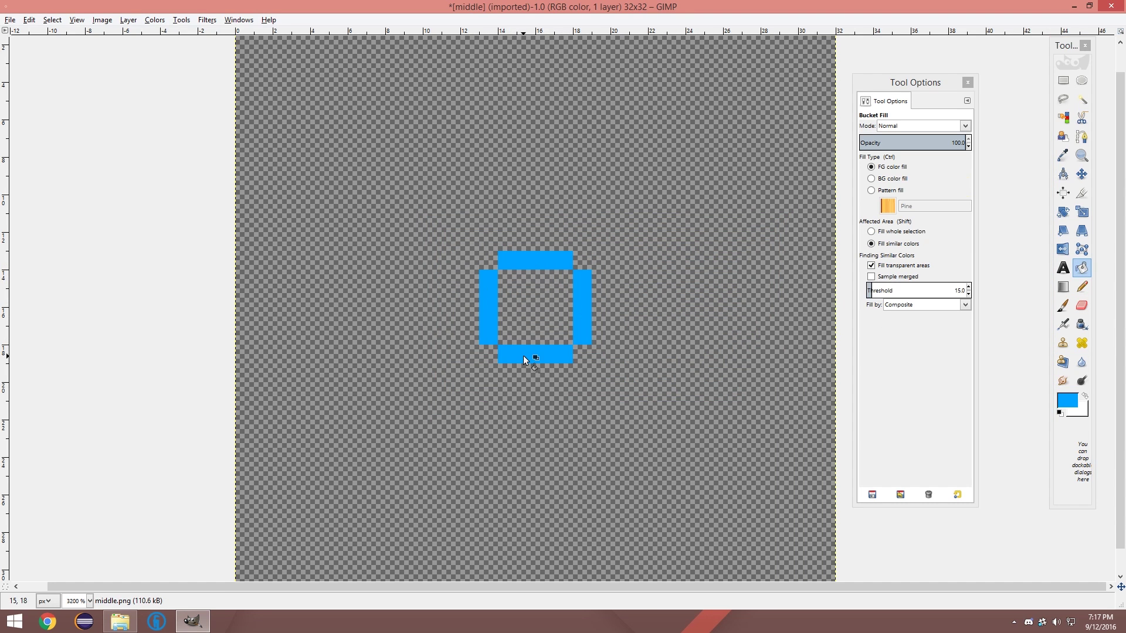
- Overwrite middle.png in the Tutorial folder with the edited image, and close the image without saving a project file
click(10, 20)
click(57, 167)
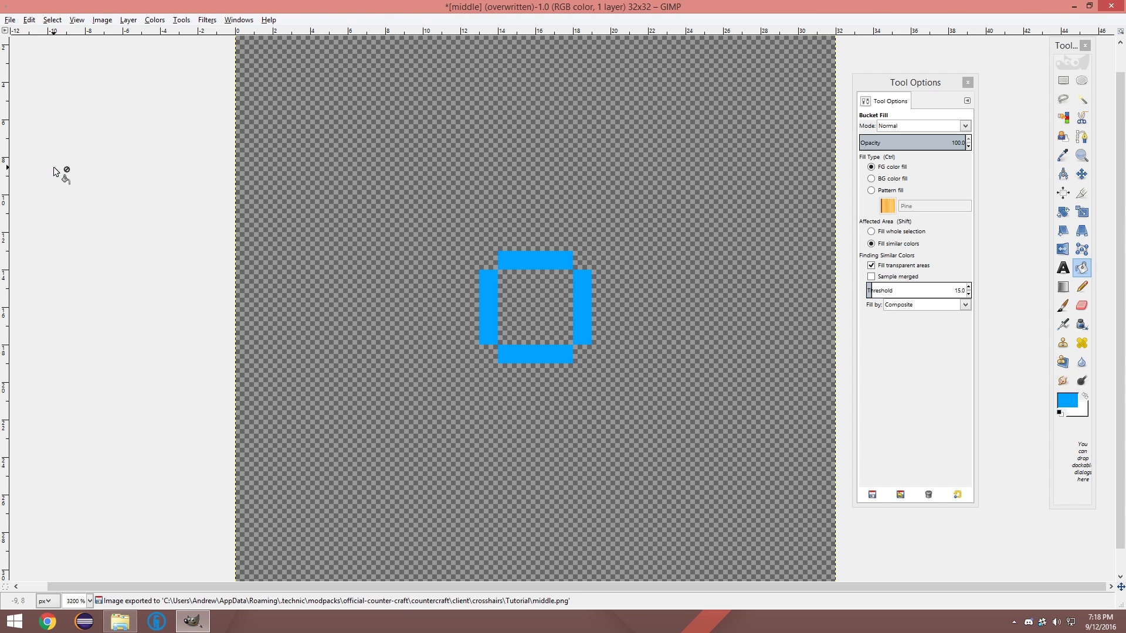
click(1110, 6)
click(603, 389)
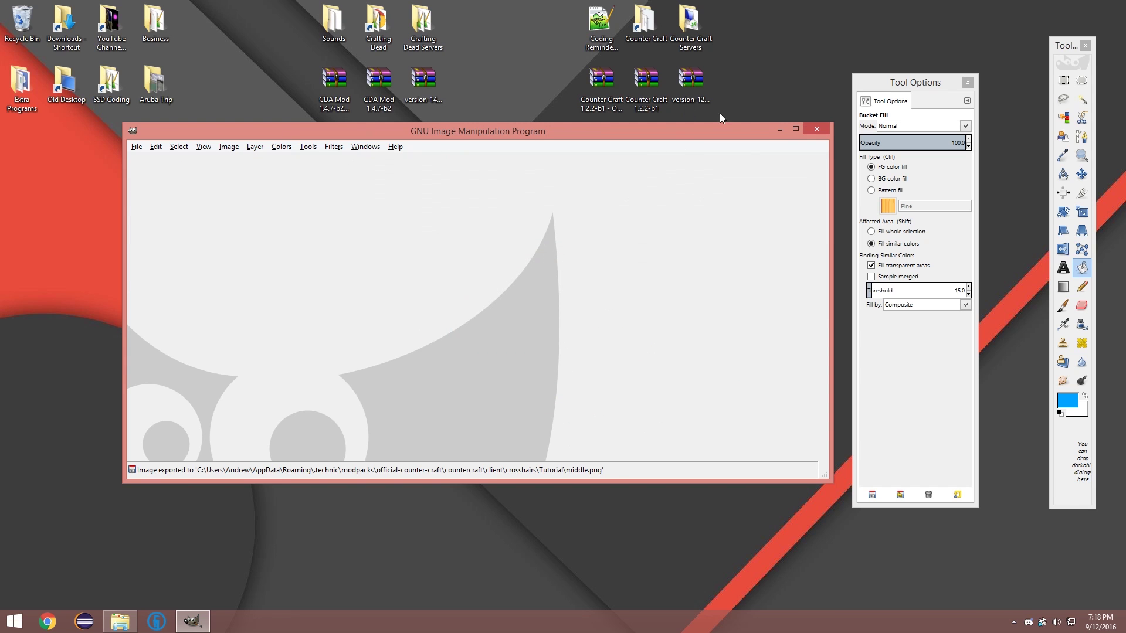
- Examine the exported middle image and the name, author and static entries in the Tutorial folder's properties file
click(780, 129)
click(176, 560)
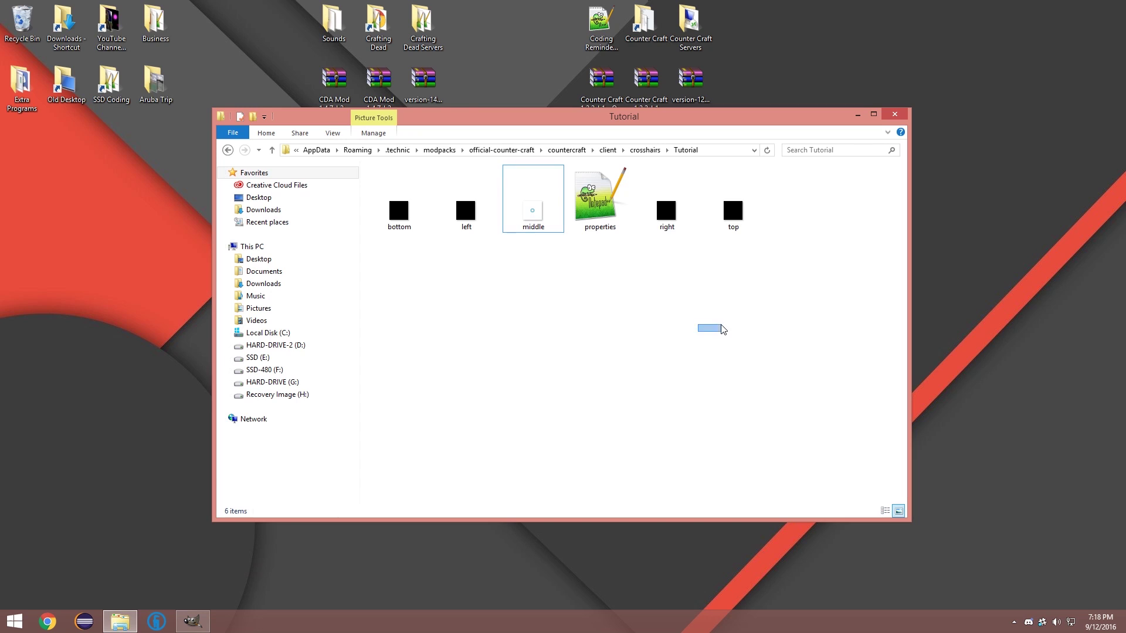
double_click(534, 207)
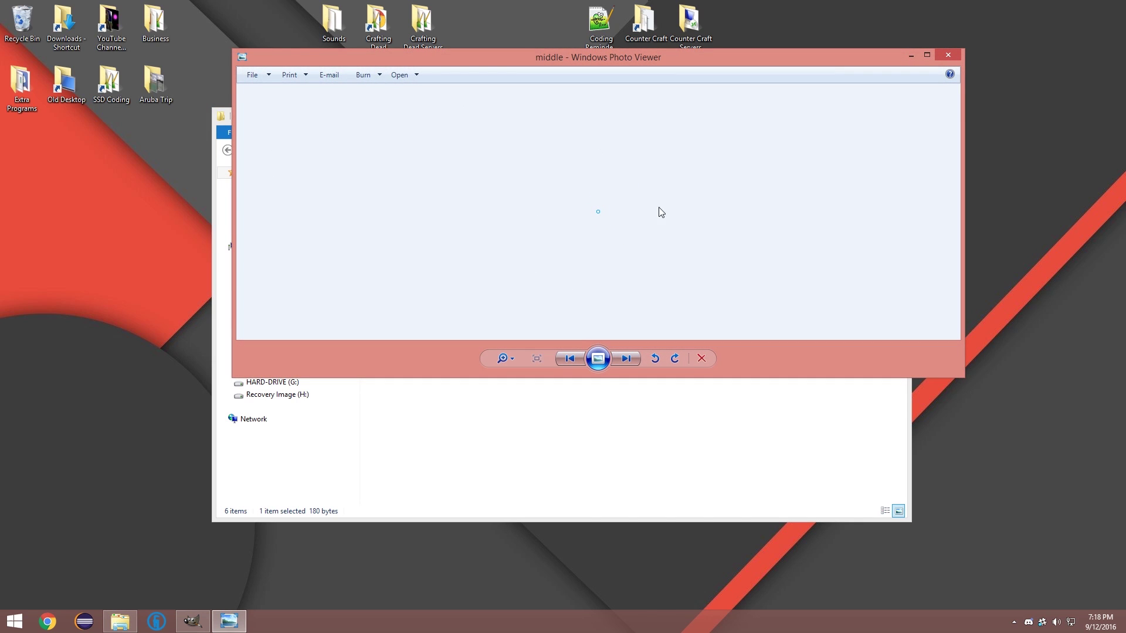
click(948, 55)
double_click(593, 218)
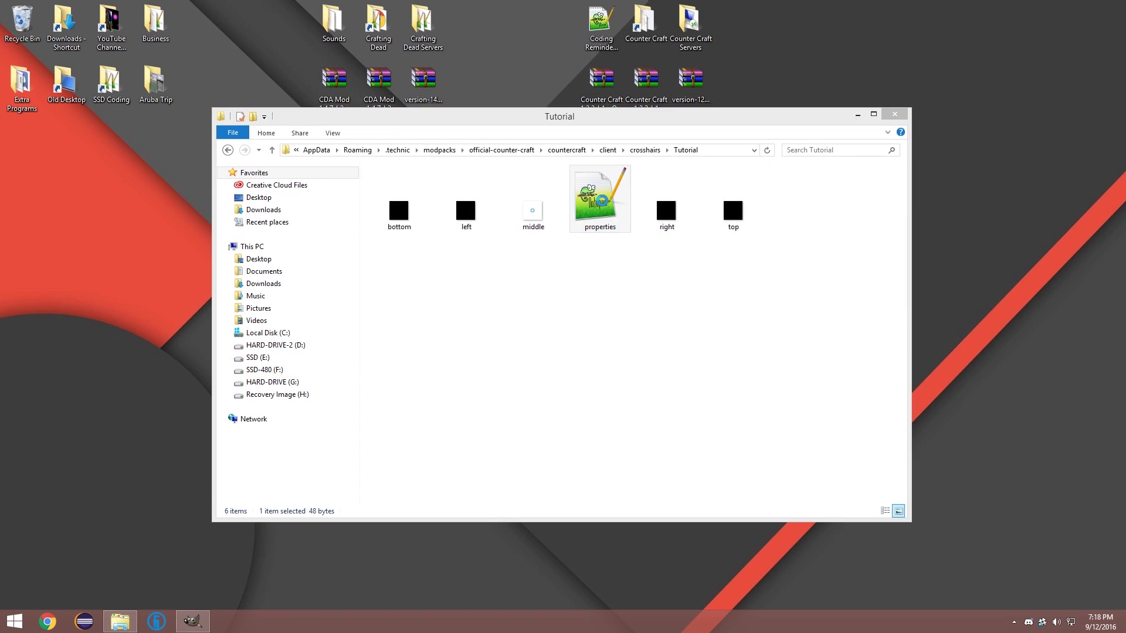
click(352, 124)
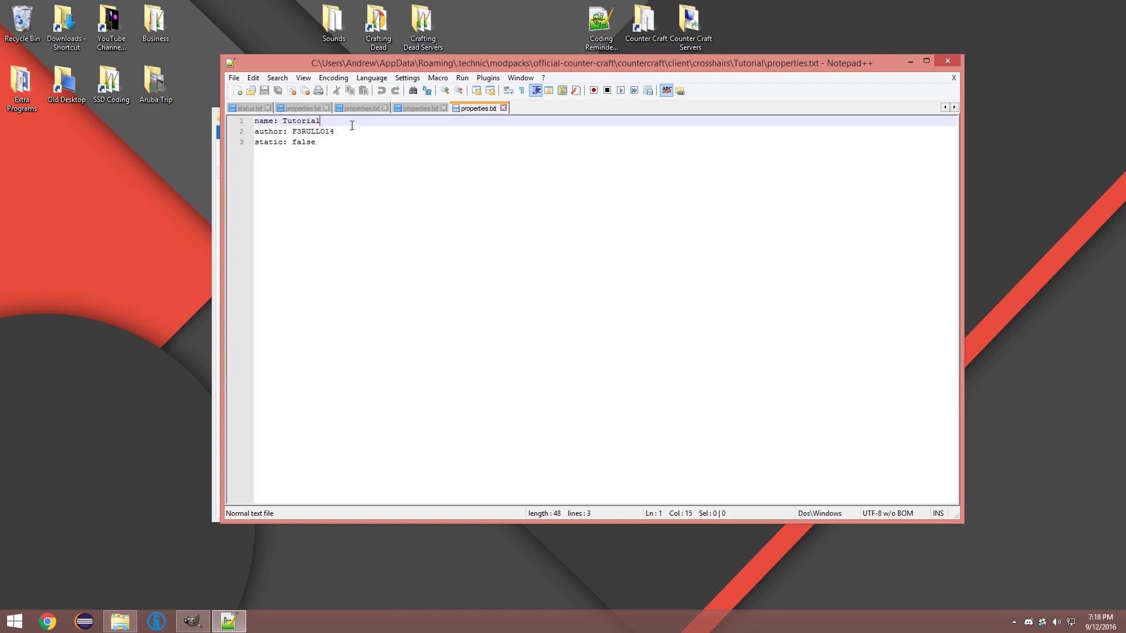
click(956, 58)
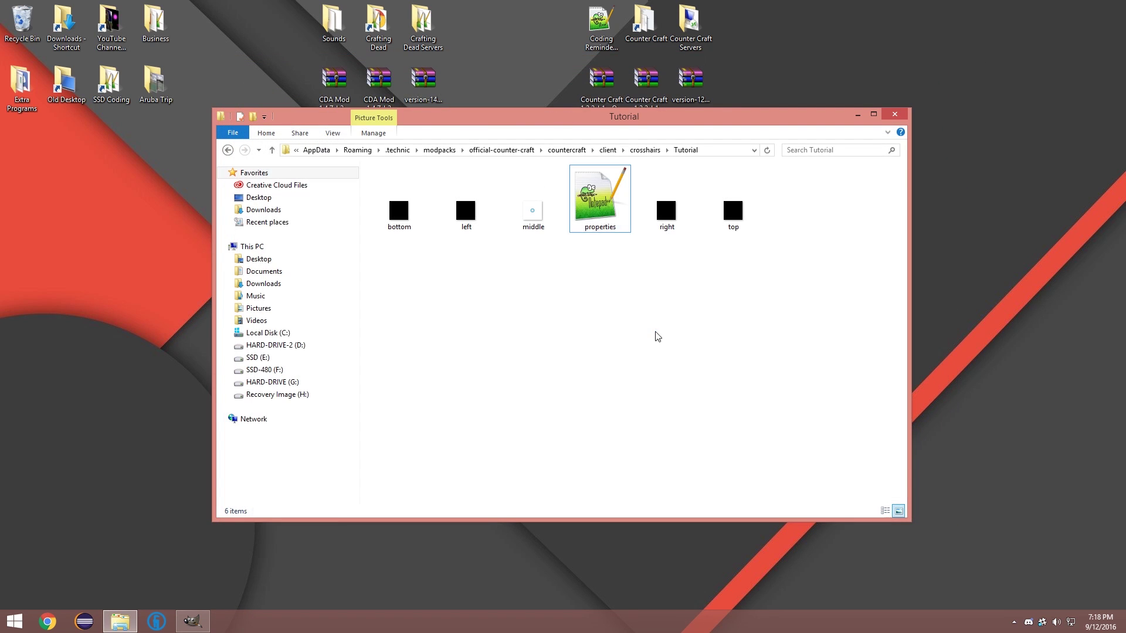
- Bring GIMP back to the front and close it
click(188, 618)
click(190, 621)
click(252, 538)
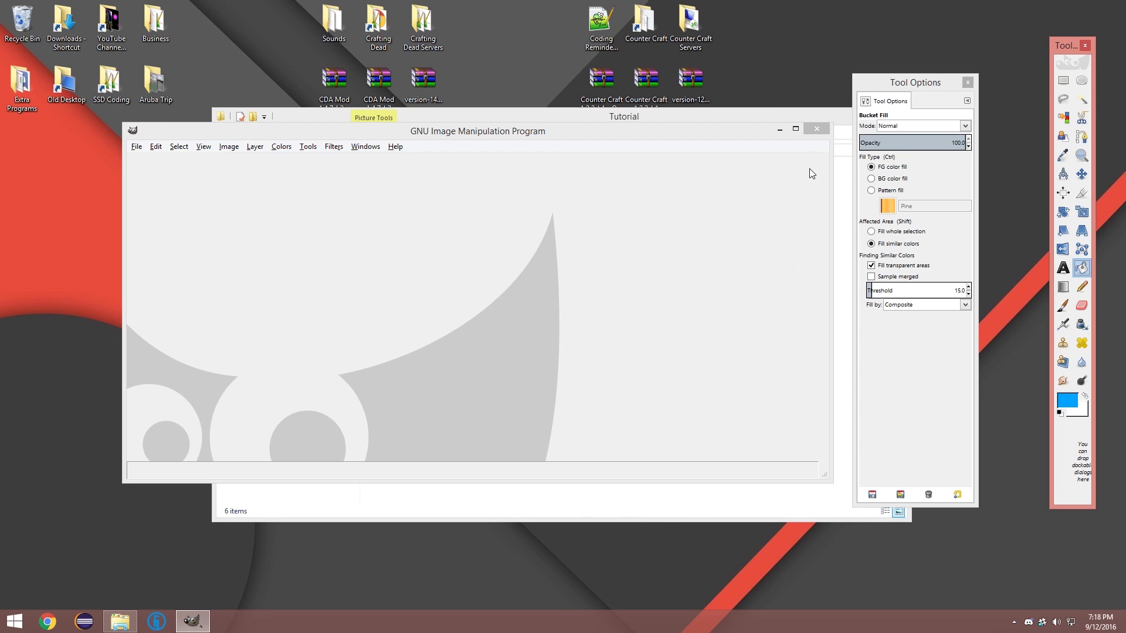
click(817, 128)
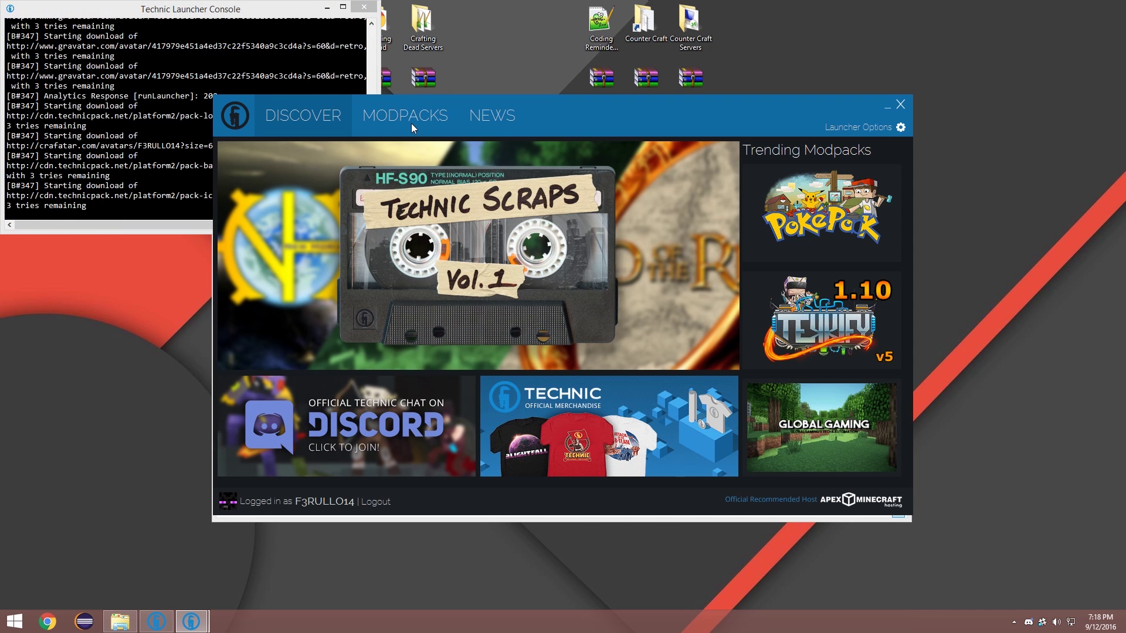
- Launch the Official Counter Craft modpack from the Technic Launcher and close the launcher's console window
click(410, 115)
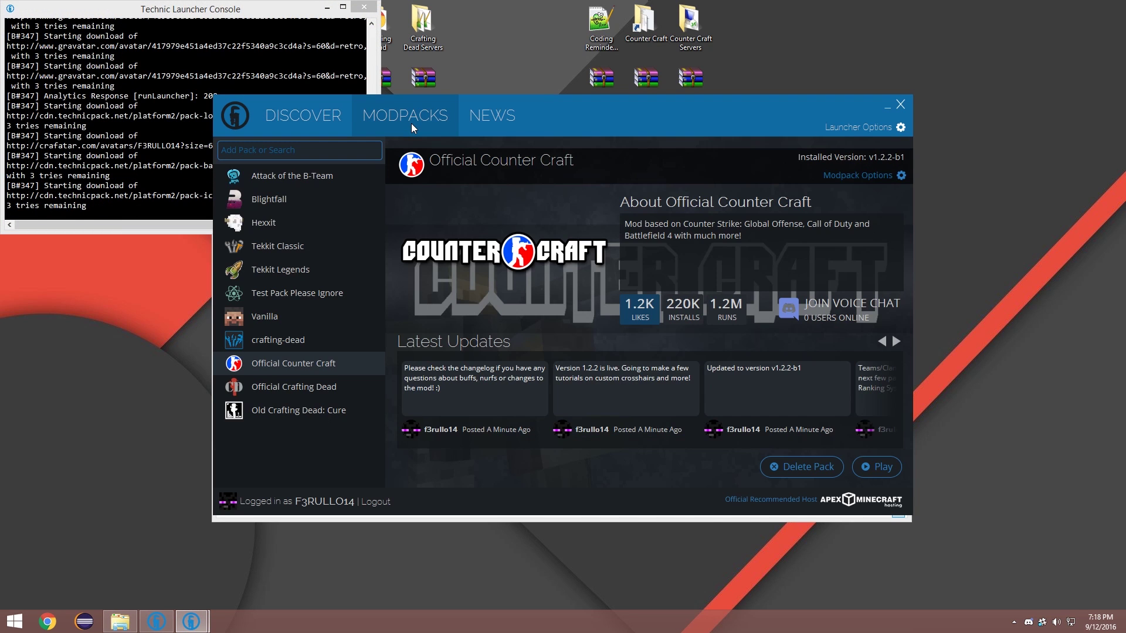
click(365, 6)
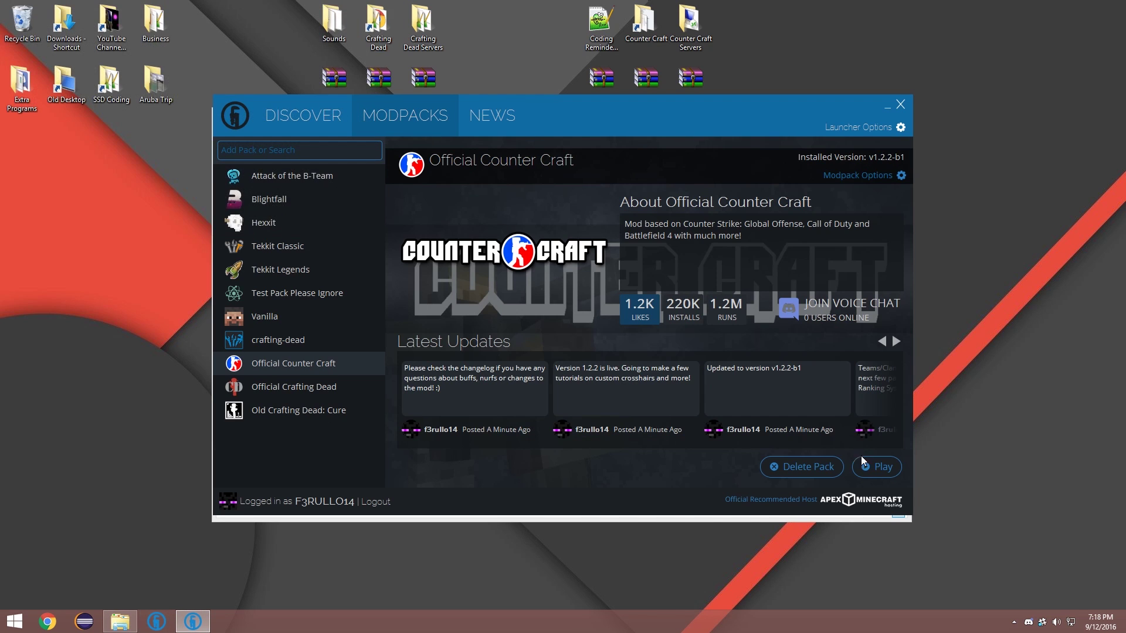
click(867, 466)
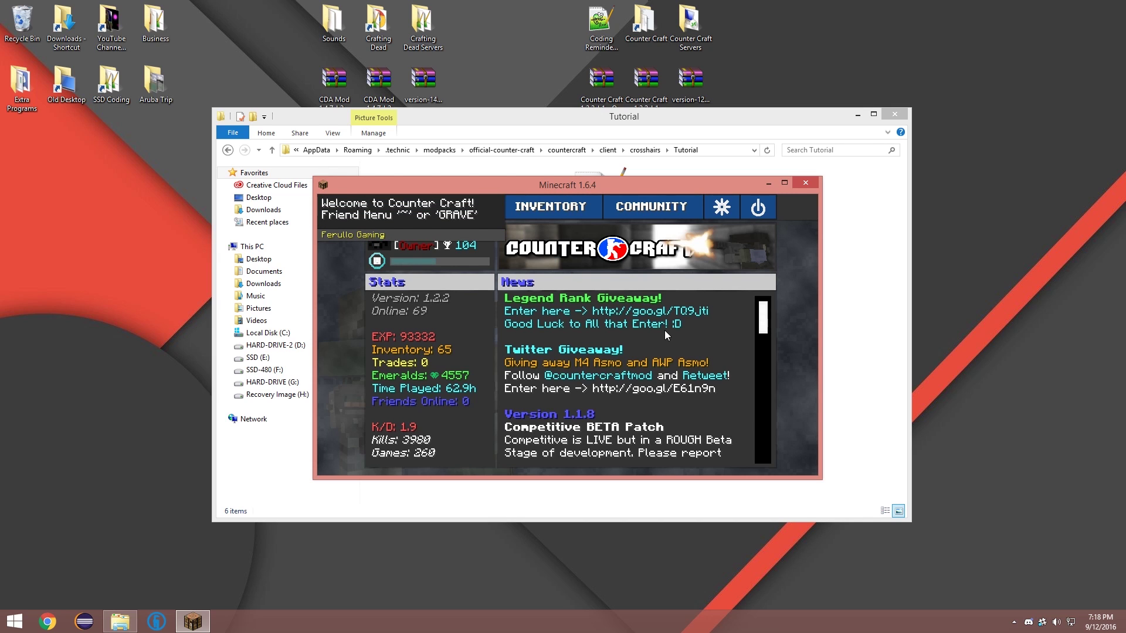
- Maximize the game window and set the crosshair option to Tutorial in the Counter Craft settings
click(784, 183)
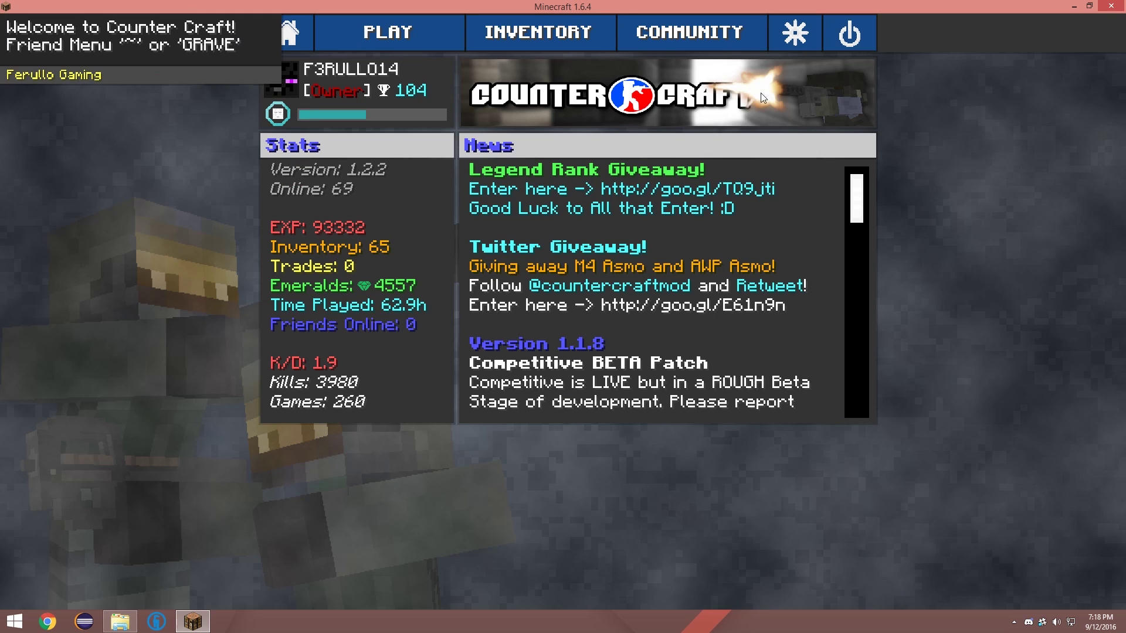
click(795, 34)
click(799, 101)
click(707, 88)
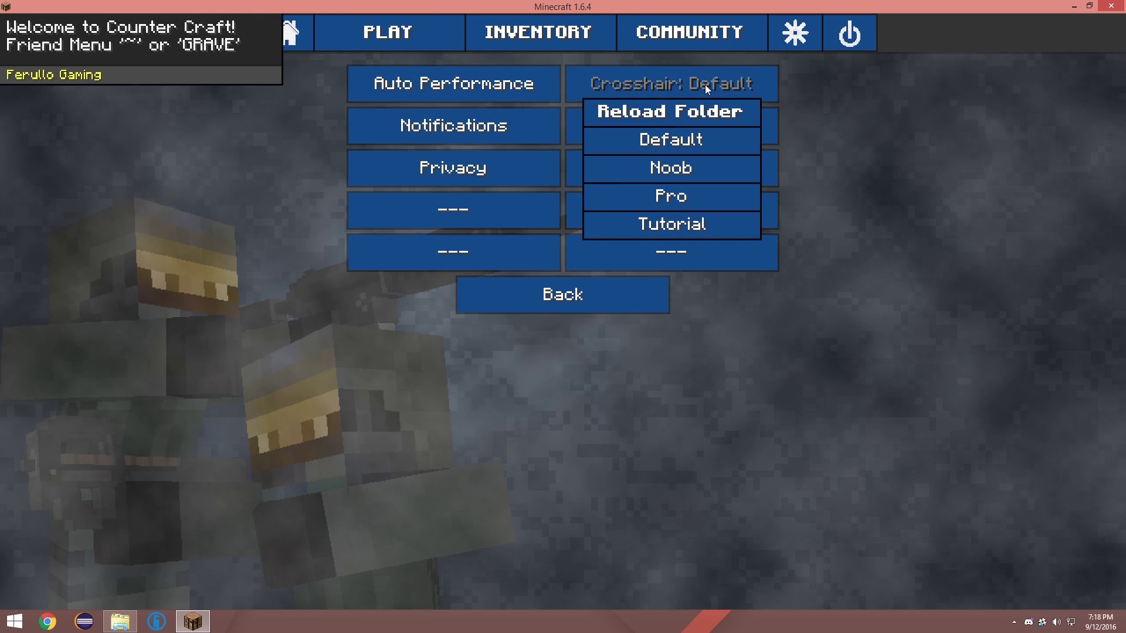
click(678, 224)
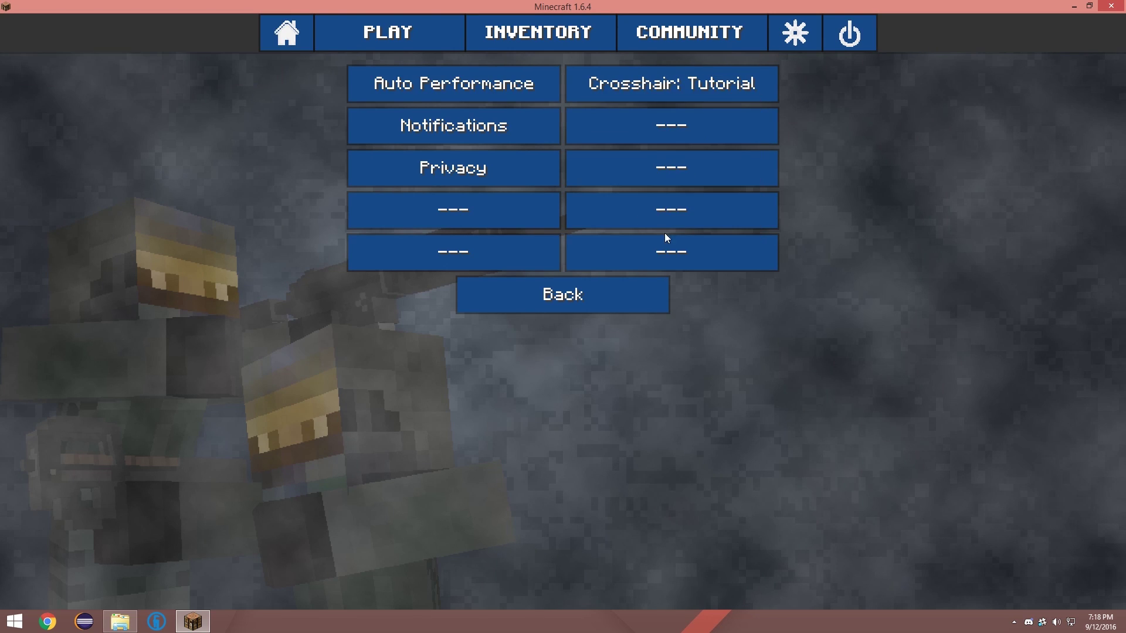
click(606, 291)
- Load the saved world New World and select the third hotbar slot to check the crosshair in game
click(403, 51)
click(394, 181)
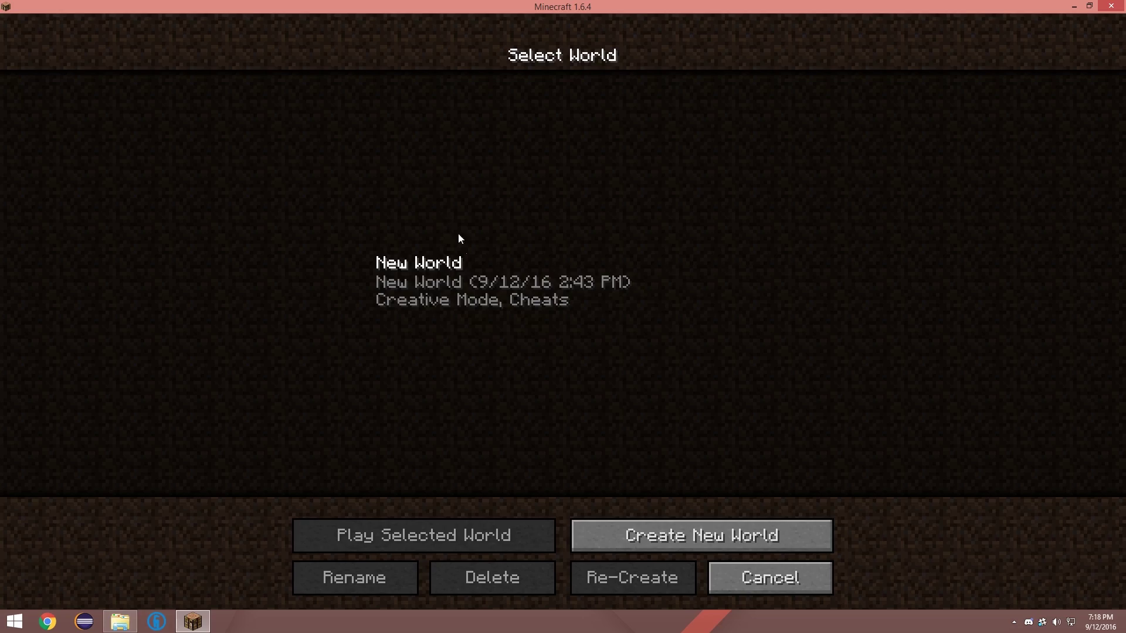
click(463, 276)
click(500, 536)
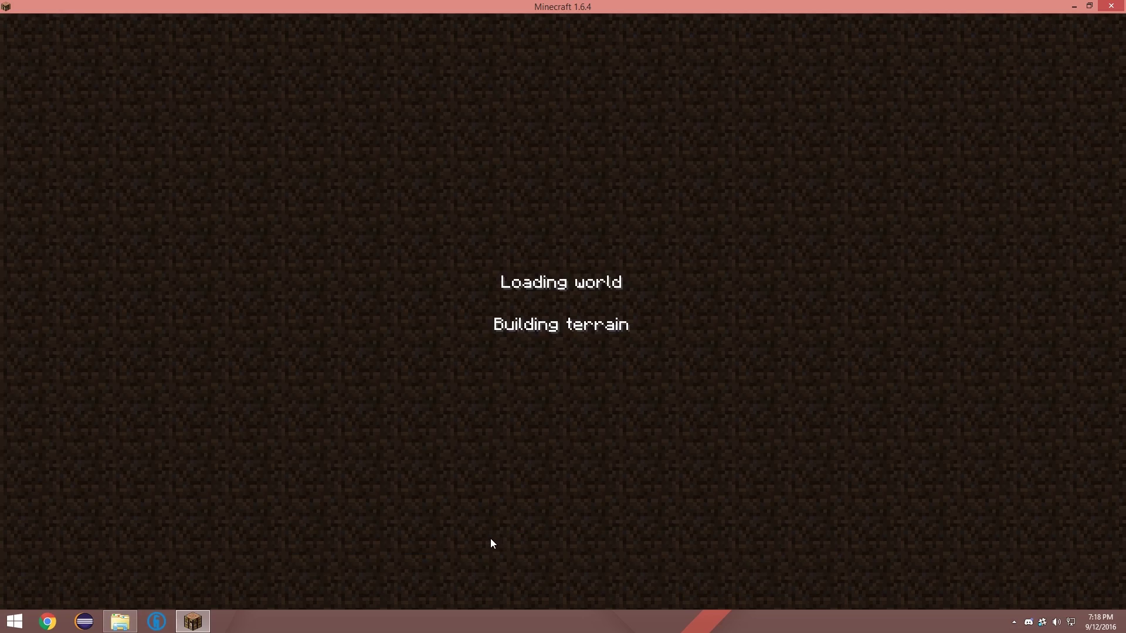
key(3)
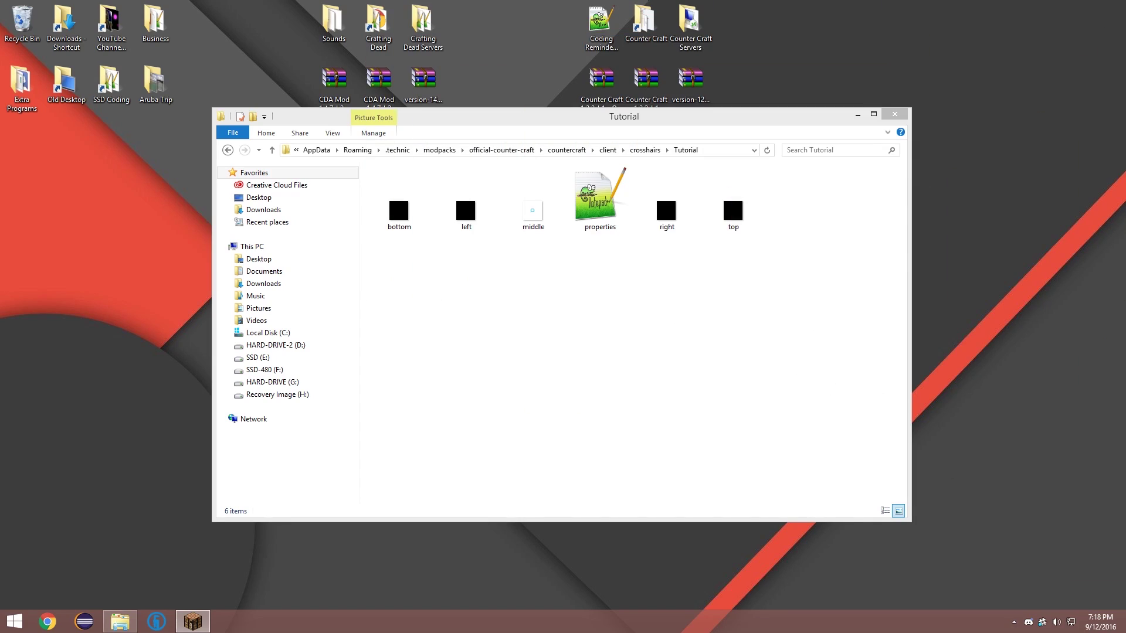
- Open the Tutorial folder's middle image in GIMP again, enlarged enough to edit the blue ring
right_click(541, 214)
click(584, 235)
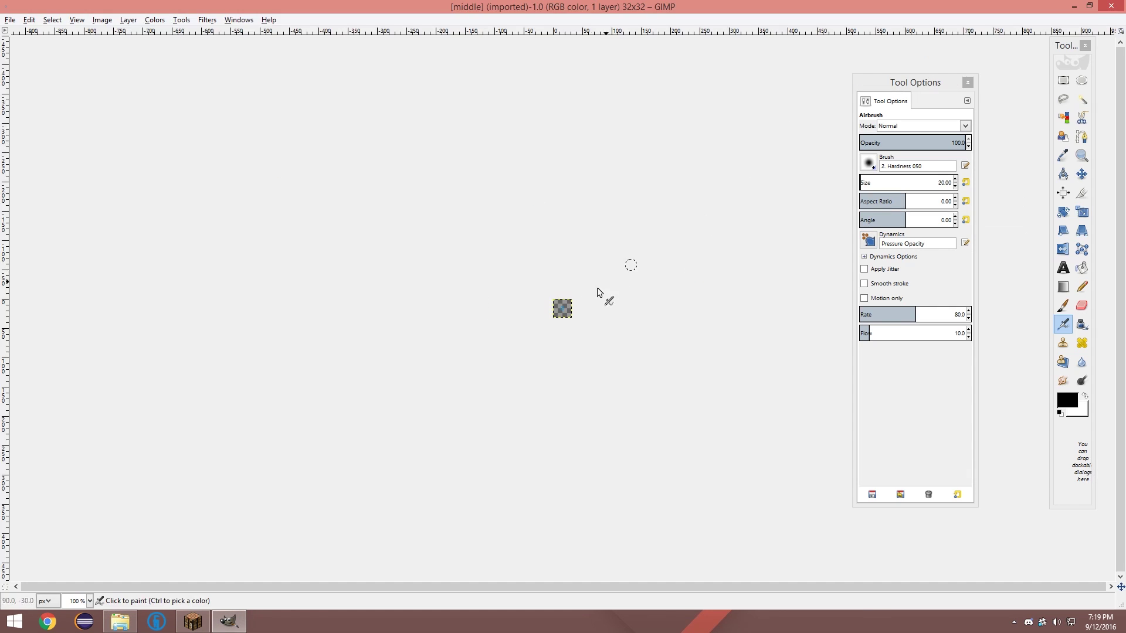
key(z)
click(561, 308)
click(561, 308)
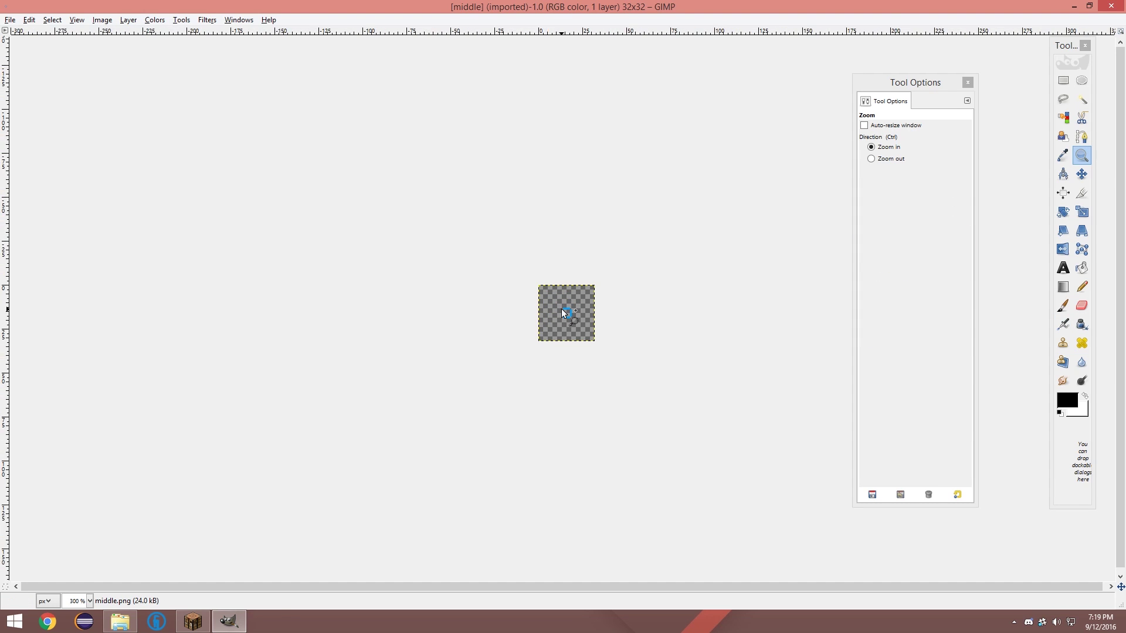
click(562, 308)
click(561, 309)
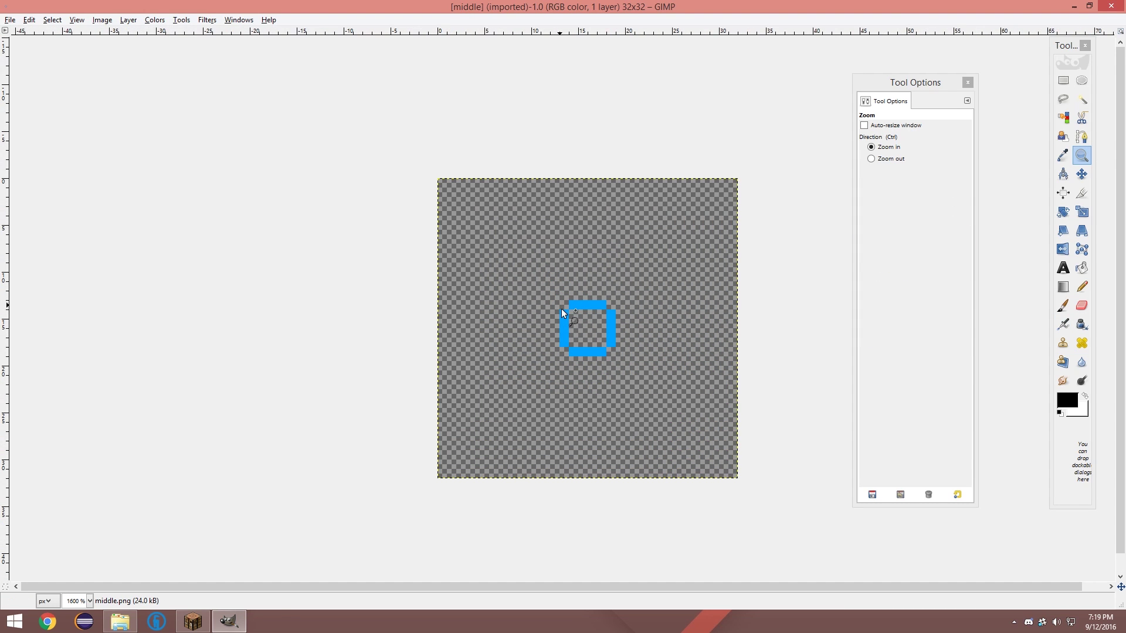
- Thicken the blue ring into a two-pixel-wide square outline with filled corners, using a size 1 Pencil in the ring's own blue
click(1083, 287)
key(z)
click(584, 328)
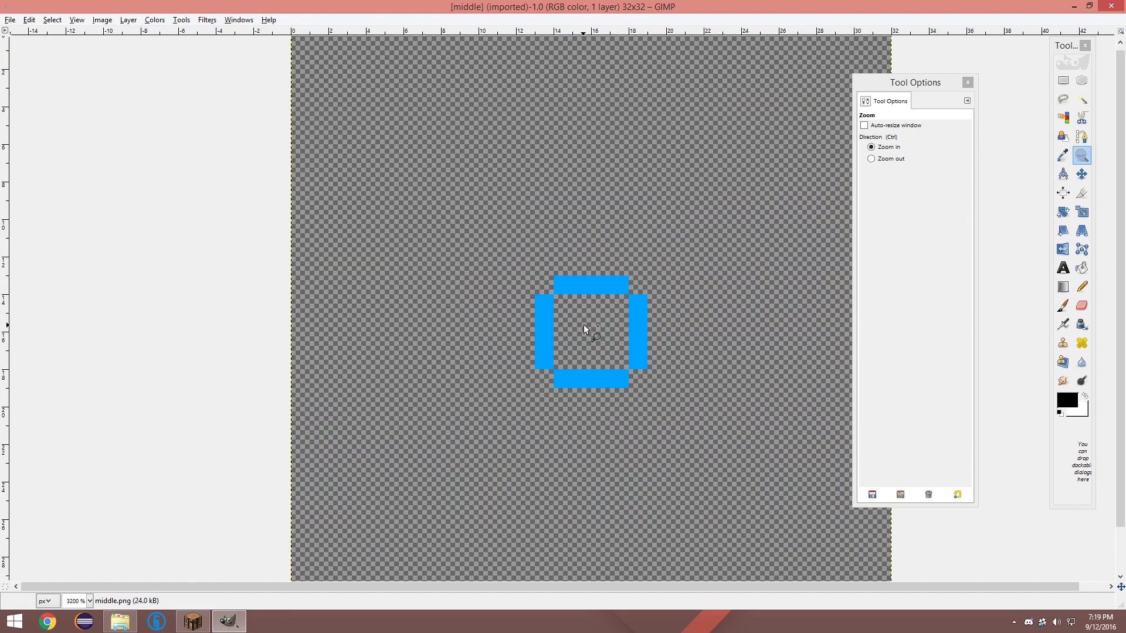
click(1083, 287)
click(860, 179)
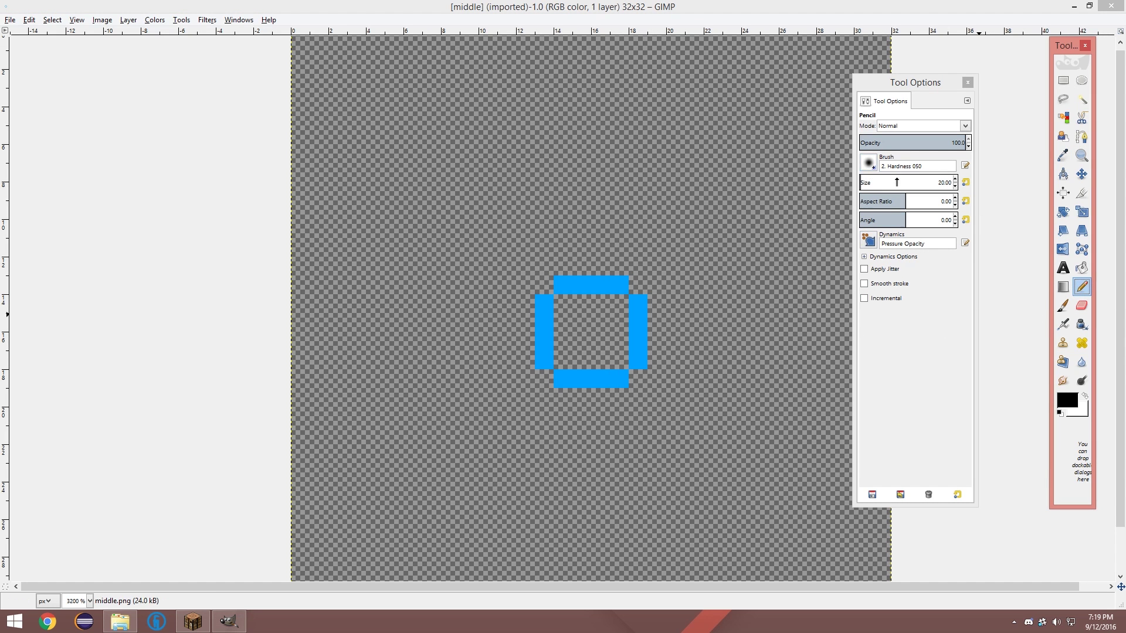
ctrl+click(642, 355)
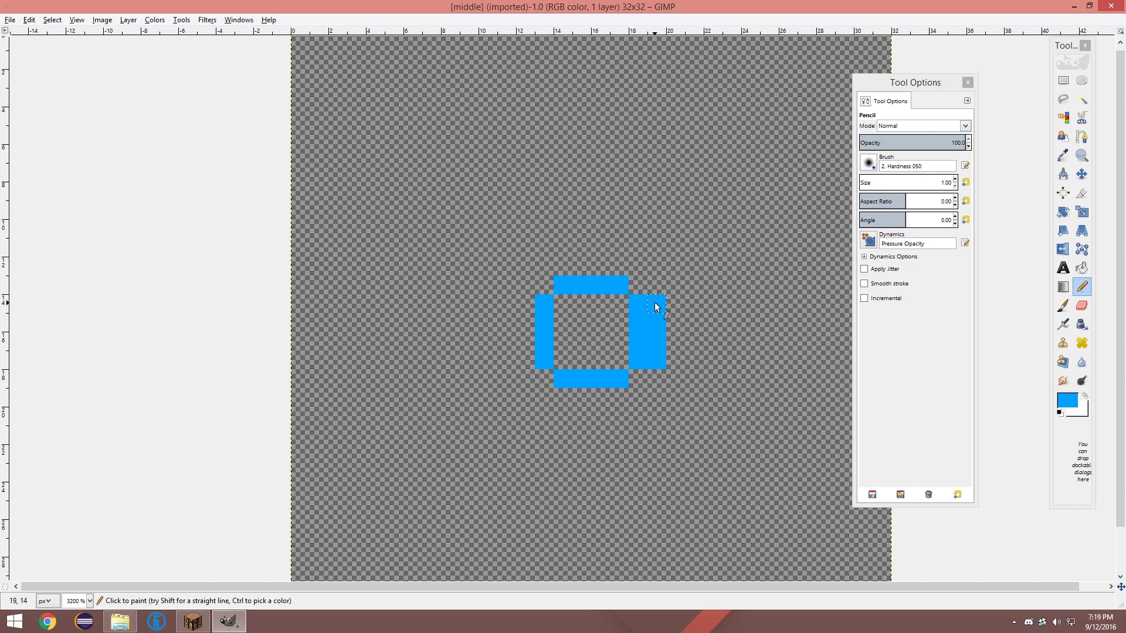
click(621, 269)
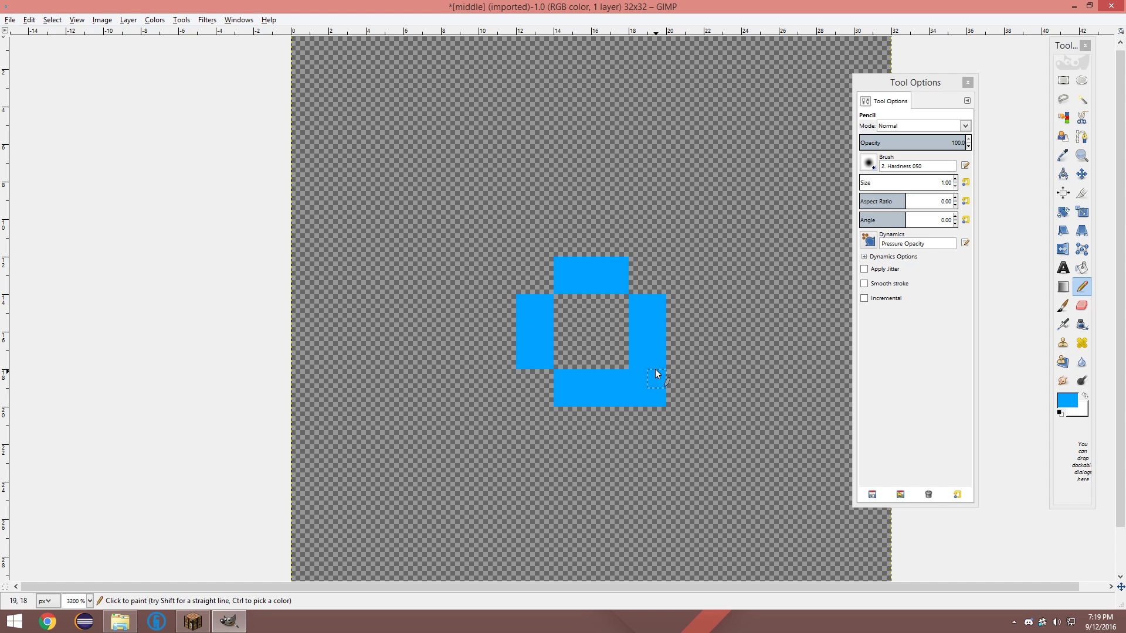
key(ctrl+z)
click(650, 270)
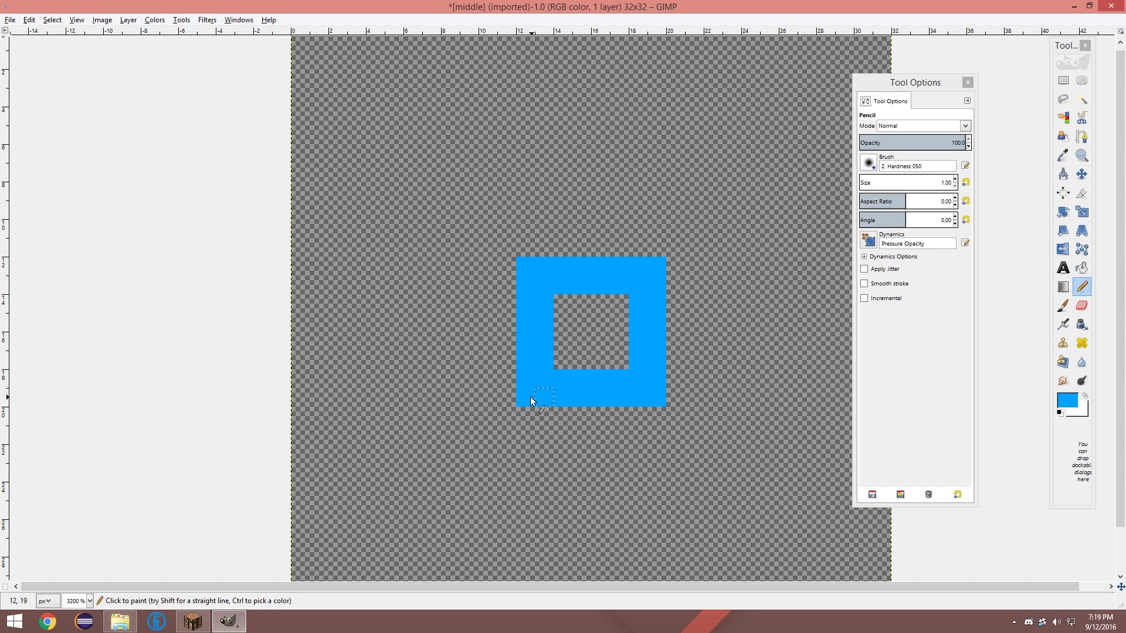
- Overwrite middle.png with the edited image, then close the image without saving a project and quit GIMP
click(10, 19)
click(57, 171)
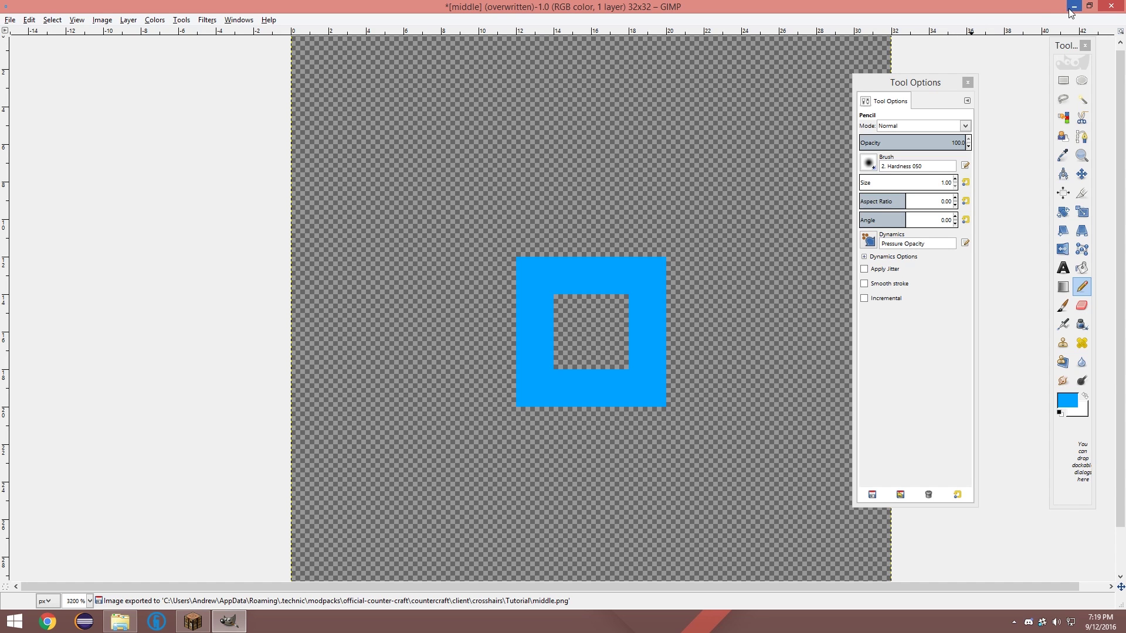
click(1110, 7)
key(ctrl+d)
key(ctrl+q)
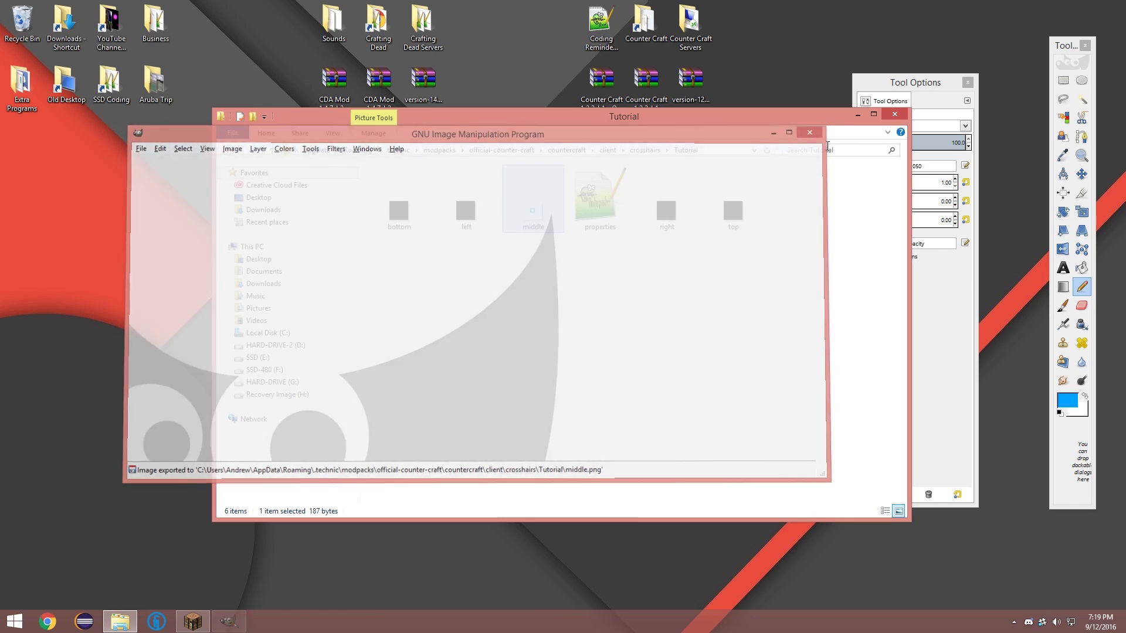
- Switch to the Minecraft window and save and quit the running world to the title screen
key(alt+Tab)
key(Escape)
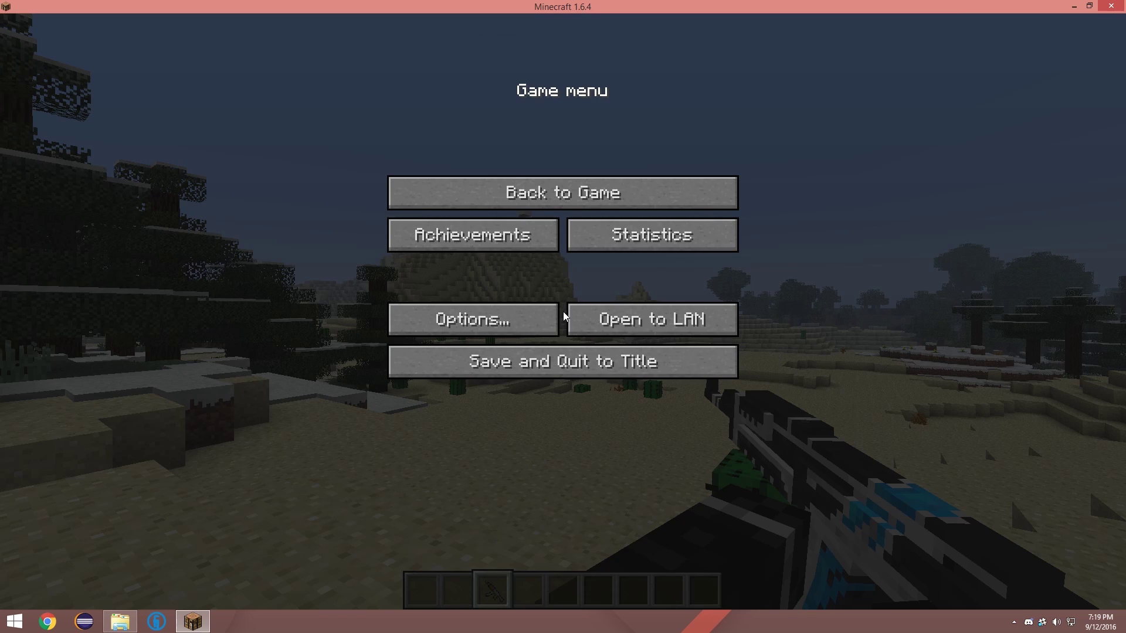
click(562, 360)
- Reload the crosshair folder in the Counter Craft options and select the Tutorial crosshair again
click(793, 37)
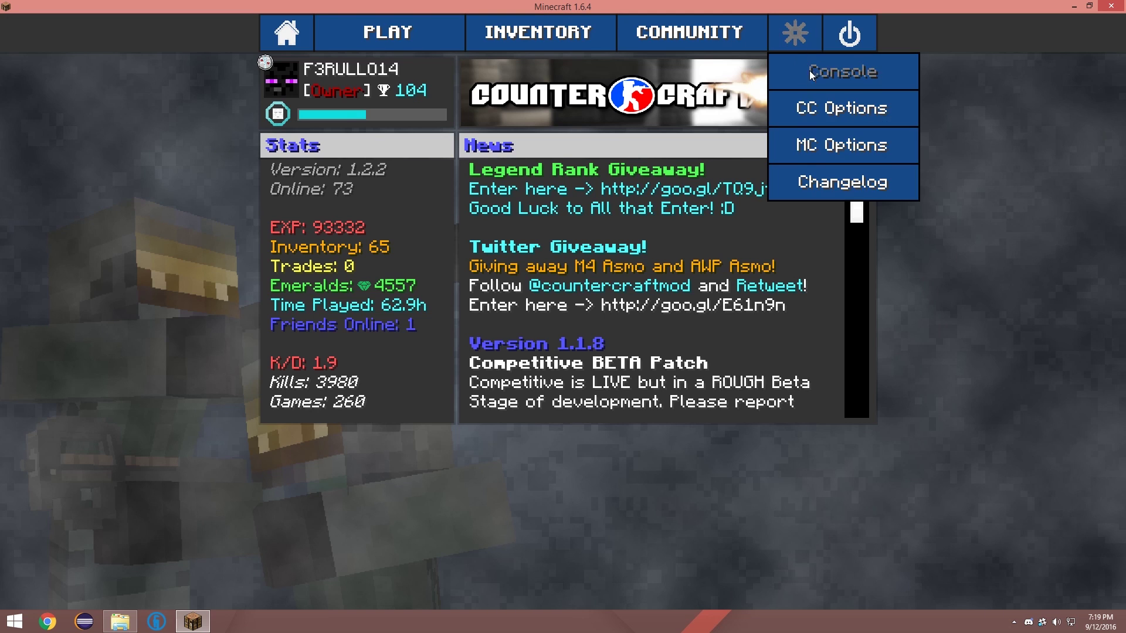
click(837, 103)
click(698, 94)
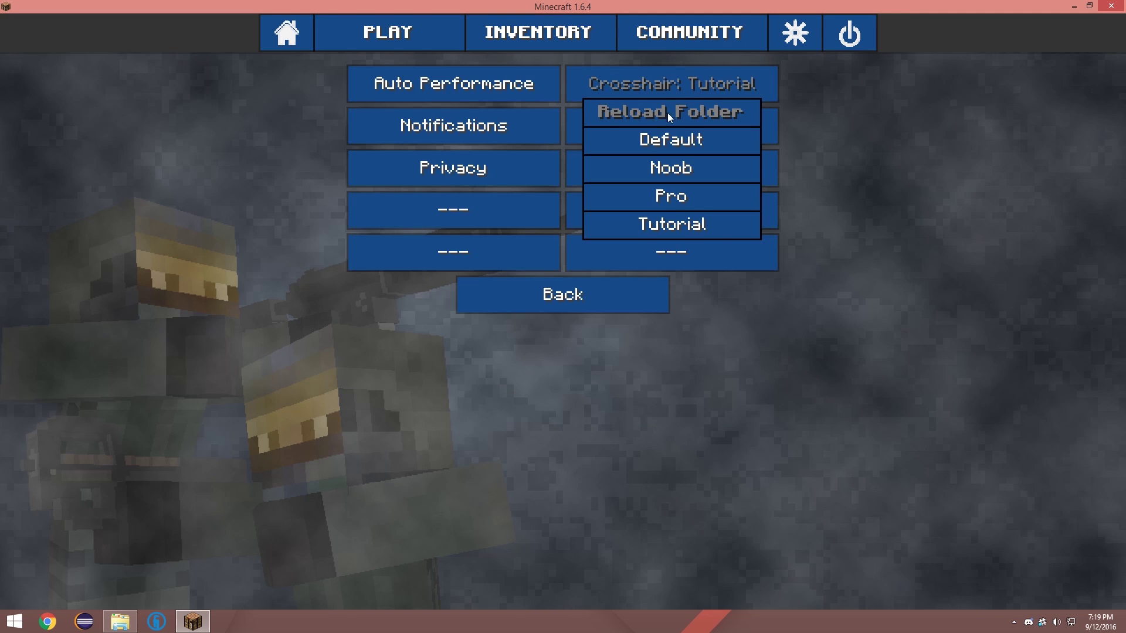
click(669, 111)
click(671, 83)
click(681, 220)
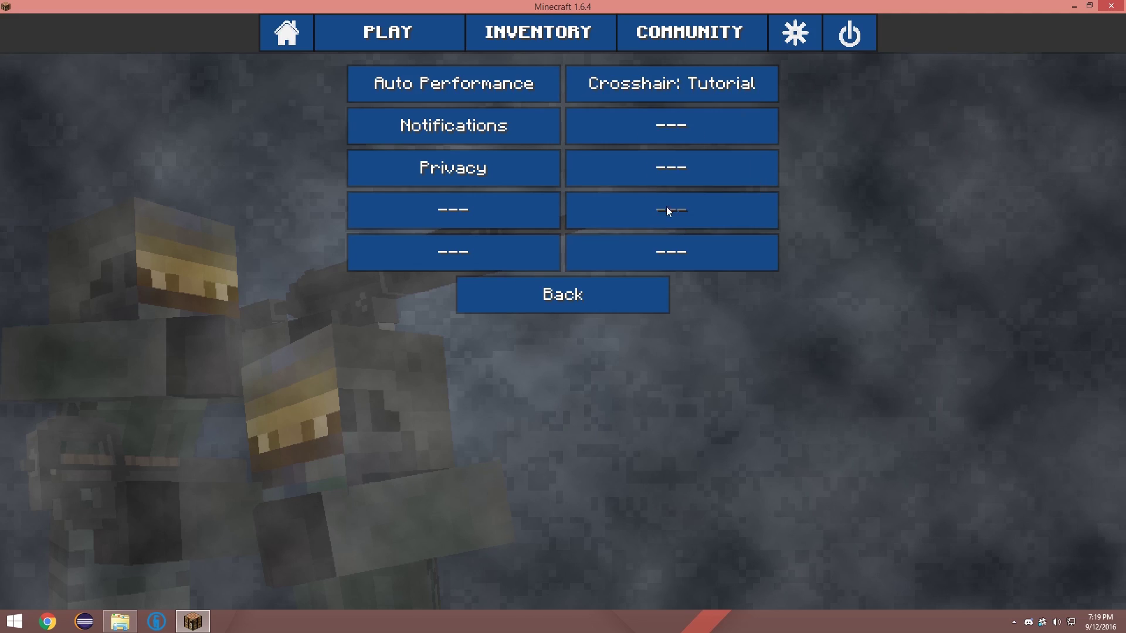
- Load the saved world New World and fire the gun to test the thicker crosshair
click(545, 296)
click(387, 31)
click(417, 186)
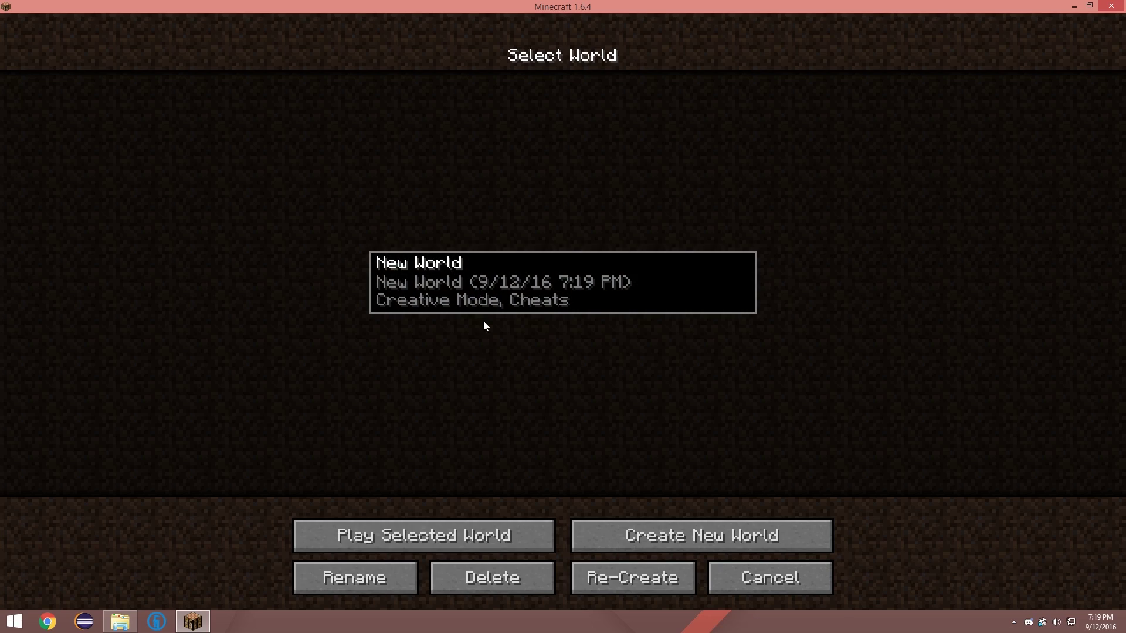
click(478, 535)
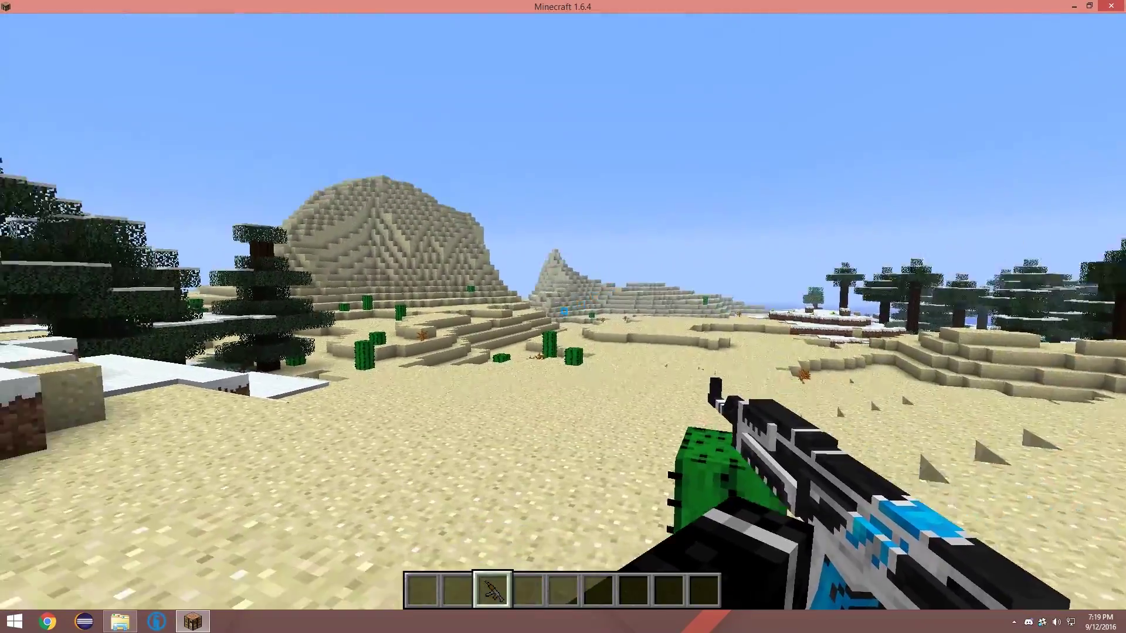
click(563, 314)
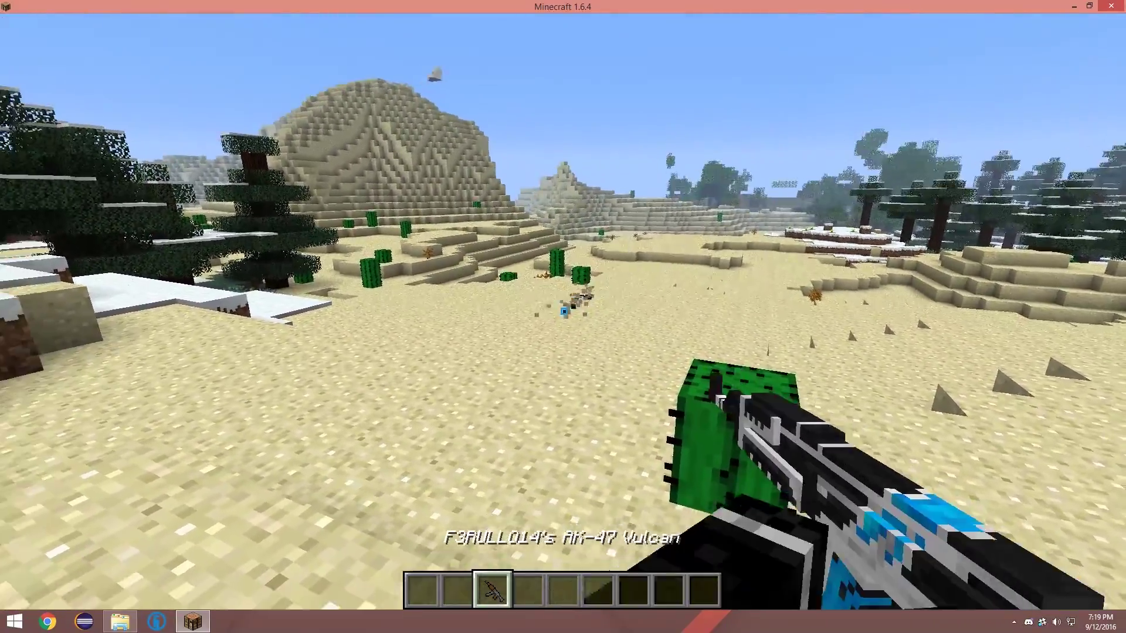
- Lower the game's sound volume to 7% and return to the game
key(Escape)
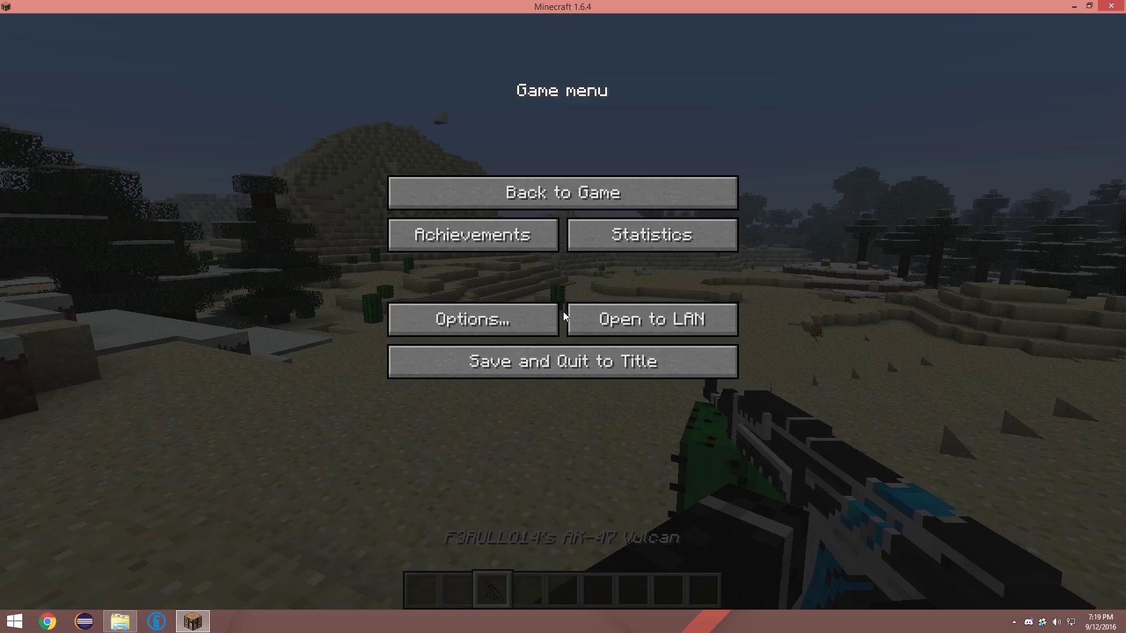
click(555, 319)
click(597, 108)
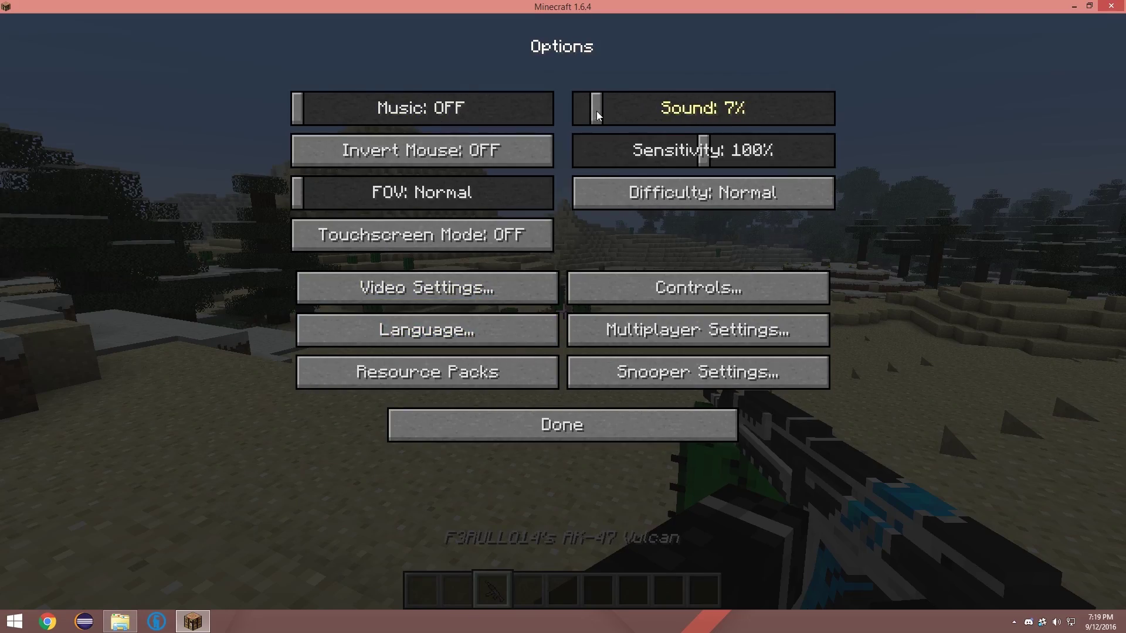
click(584, 415)
click(563, 193)
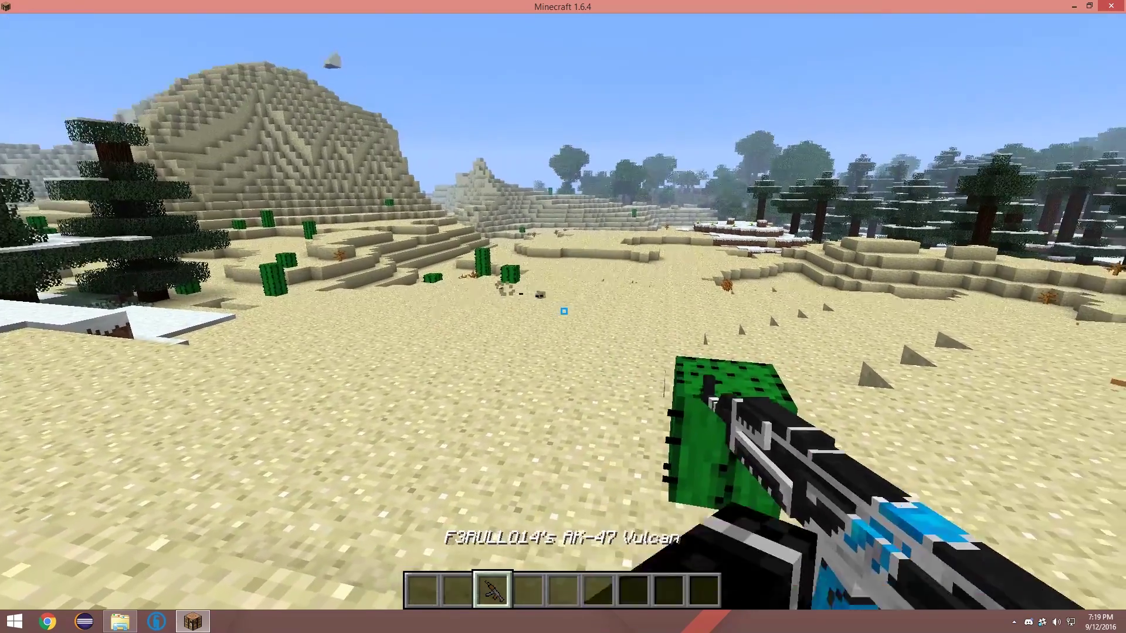
- Fire the gun while aiming around to examine the crosshair, and switch to the empty fifth hotbar slot
click(564, 311)
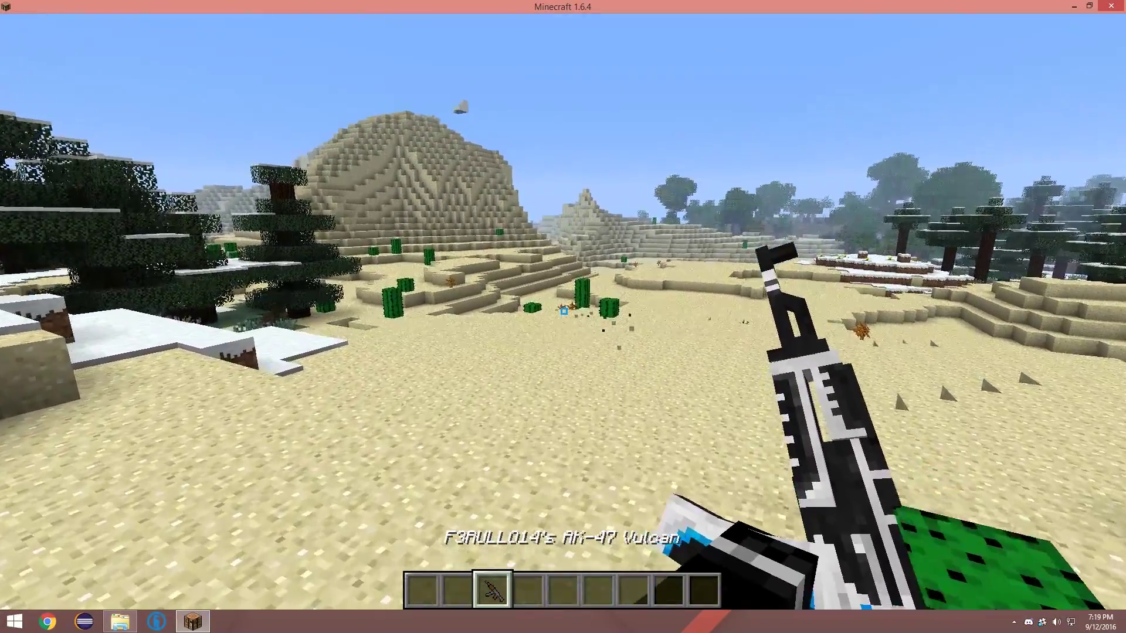
click(564, 311)
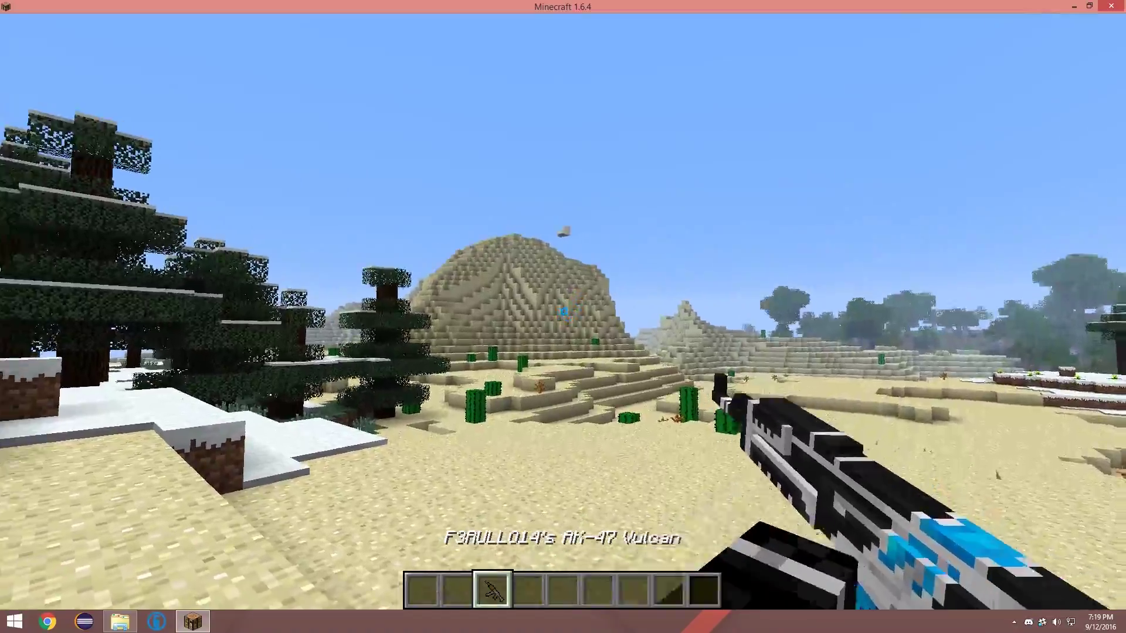
scroll(563, 311, down, 3)
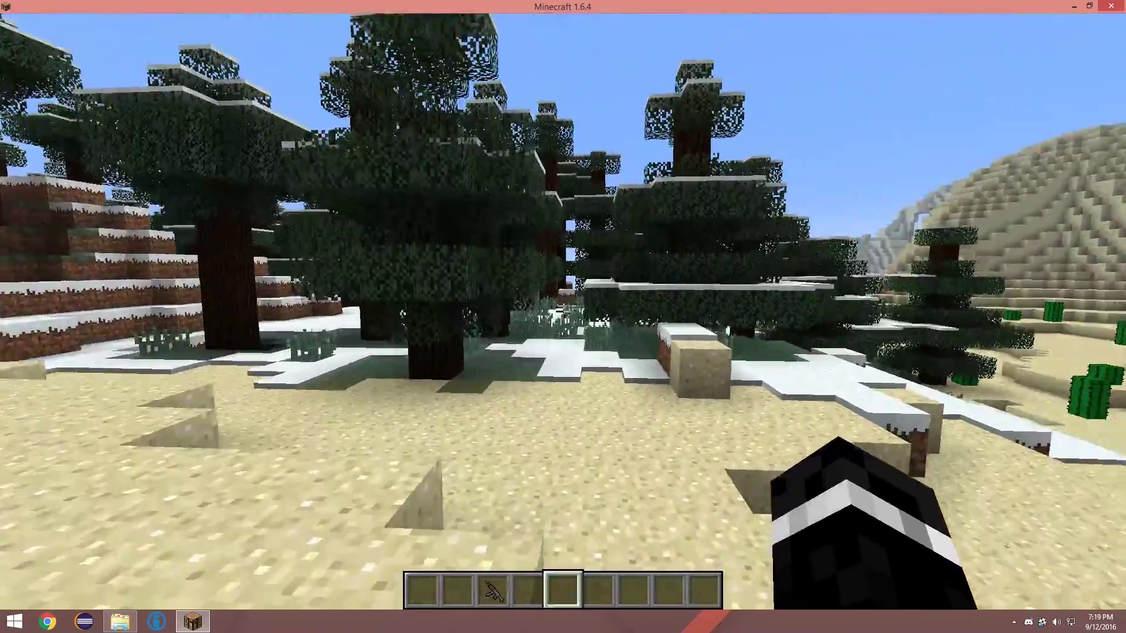
- Save and quit New World and return to the Counter Craft home screen
key(Escape)
click(610, 360)
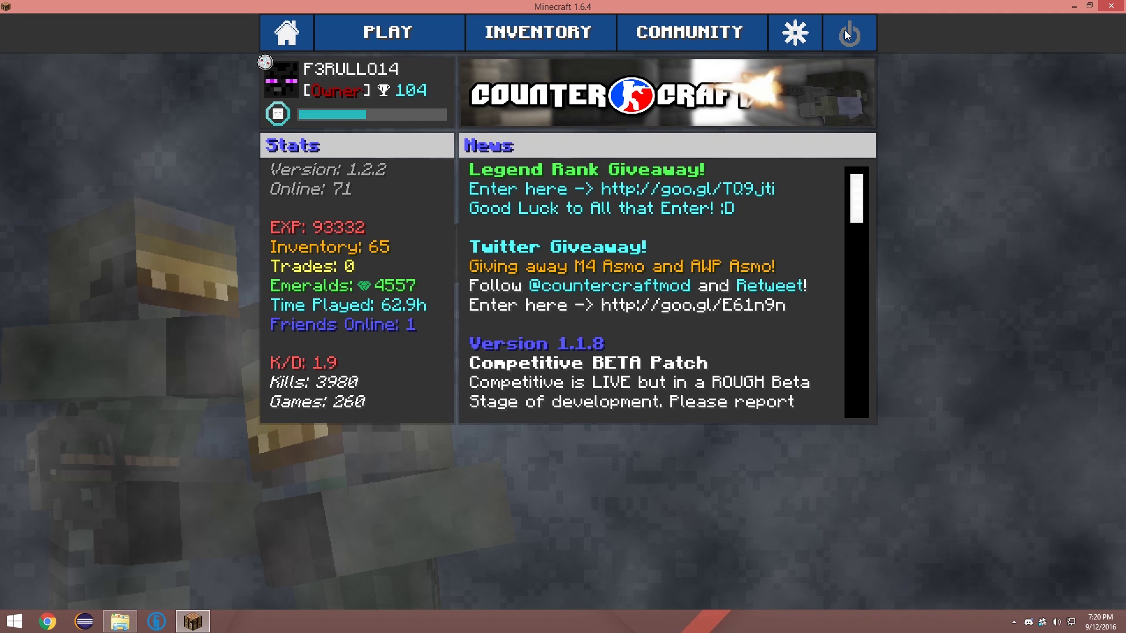
click(671, 43)
click(284, 31)
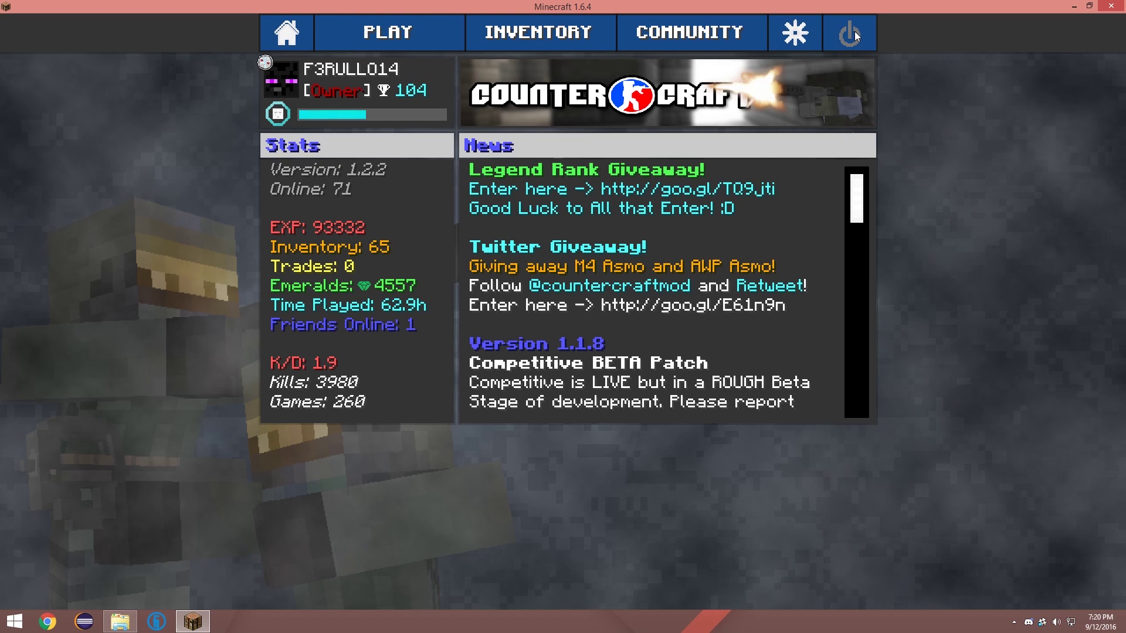